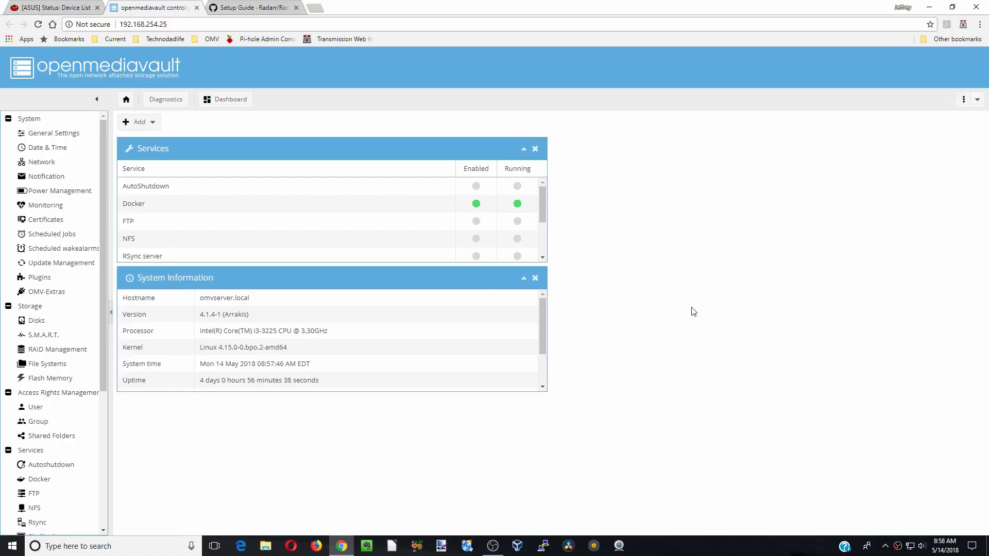
Step: Search Docker for 'radarr' and pull the linuxserver/radarr image (latest, 575.1 MB)
{"action": "left_click", "coordinate": [64, 480]}
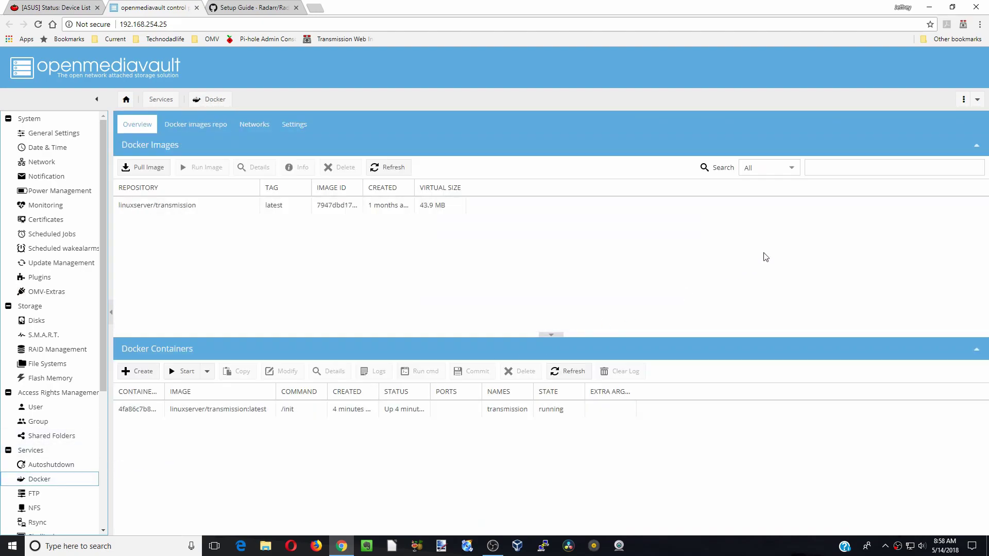
{"action": "left_click", "coordinate": [869, 169]}
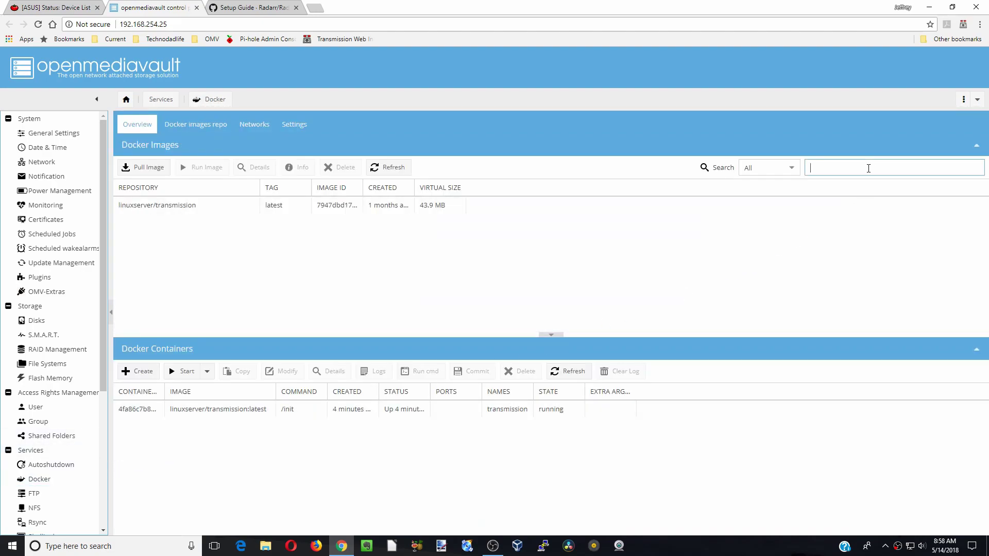
{"action": "type", "text": "radarr"}
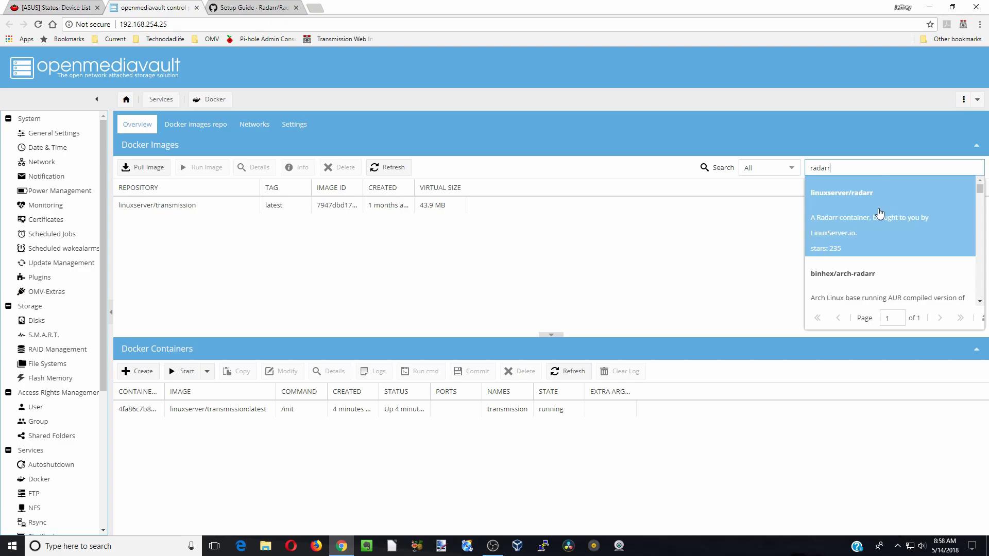
{"action": "left_click", "coordinate": [879, 213]}
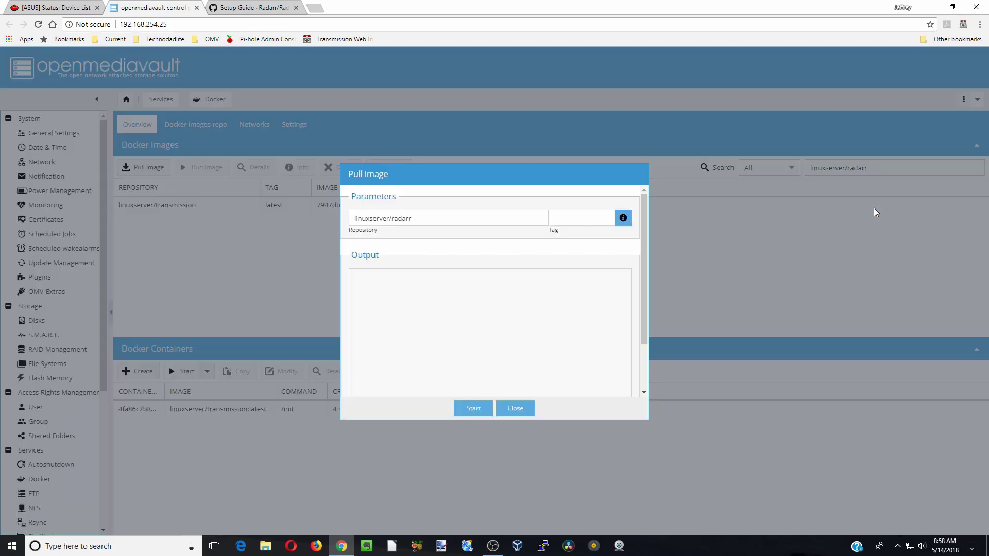
{"action": "left_click", "coordinate": [483, 411]}
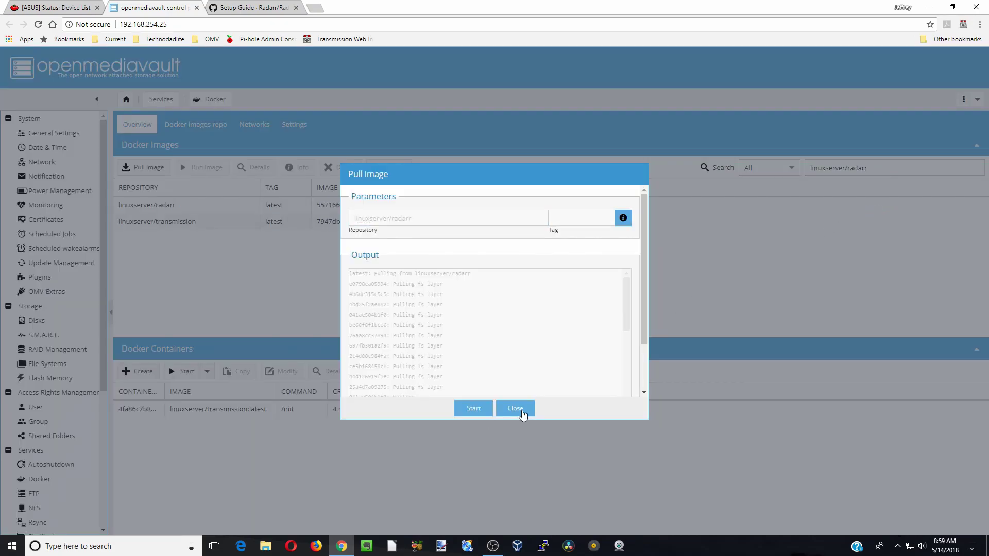
{"action": "left_click", "coordinate": [522, 411]}
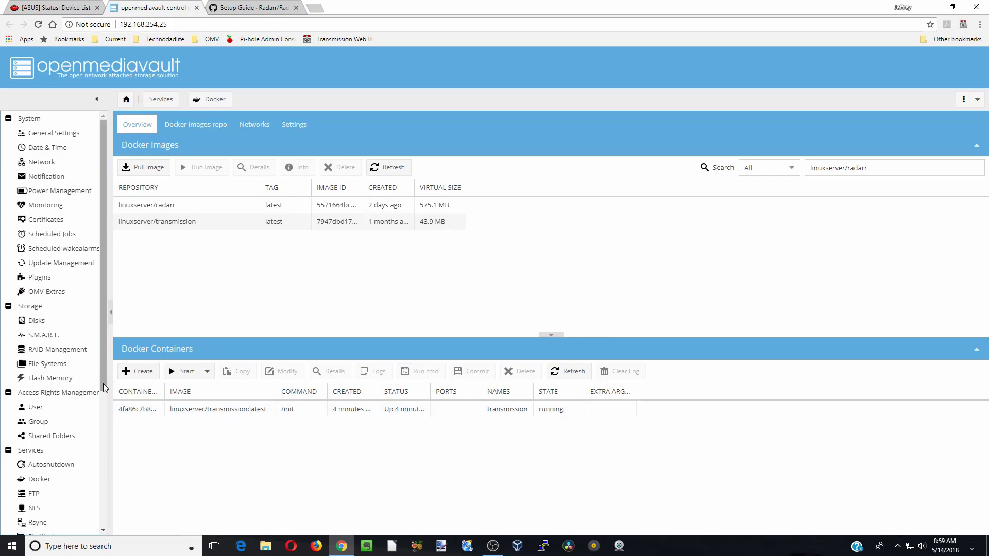
Step: Open the Shellinabox web client terminal from the Services menu
{"action": "left_click_drag", "start_coordinate": [103, 387], "coordinate": [103, 436]}
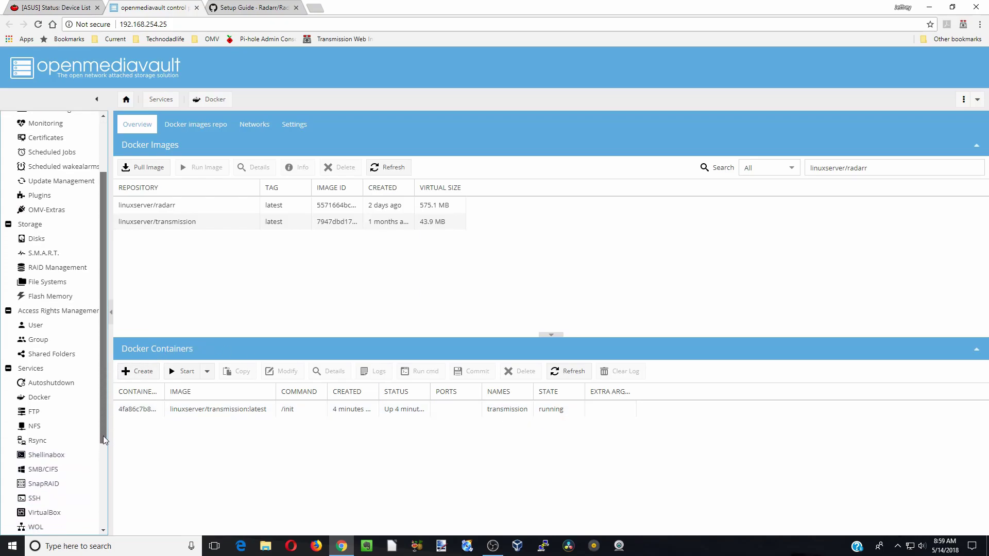
{"action": "left_click", "coordinate": [64, 460]}
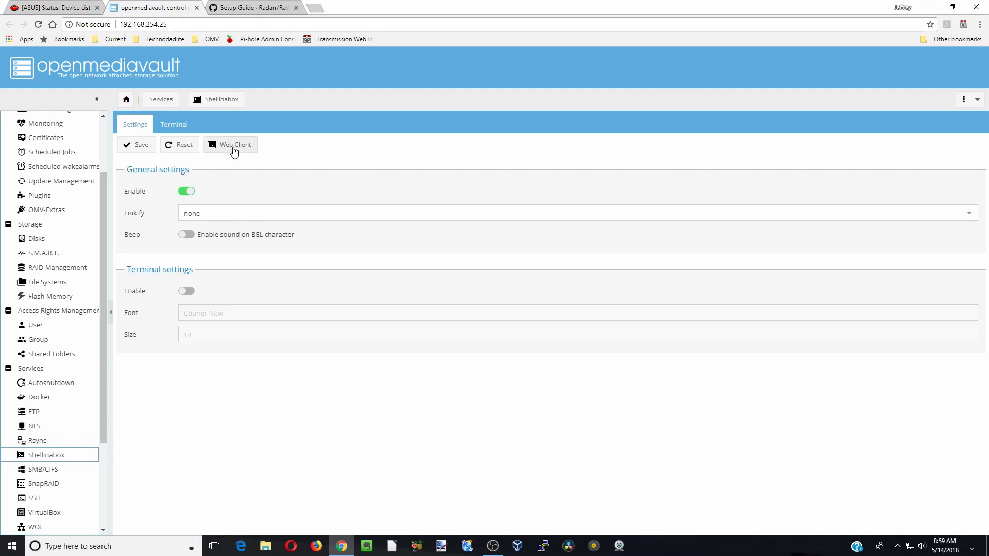
{"action": "left_click", "coordinate": [235, 149]}
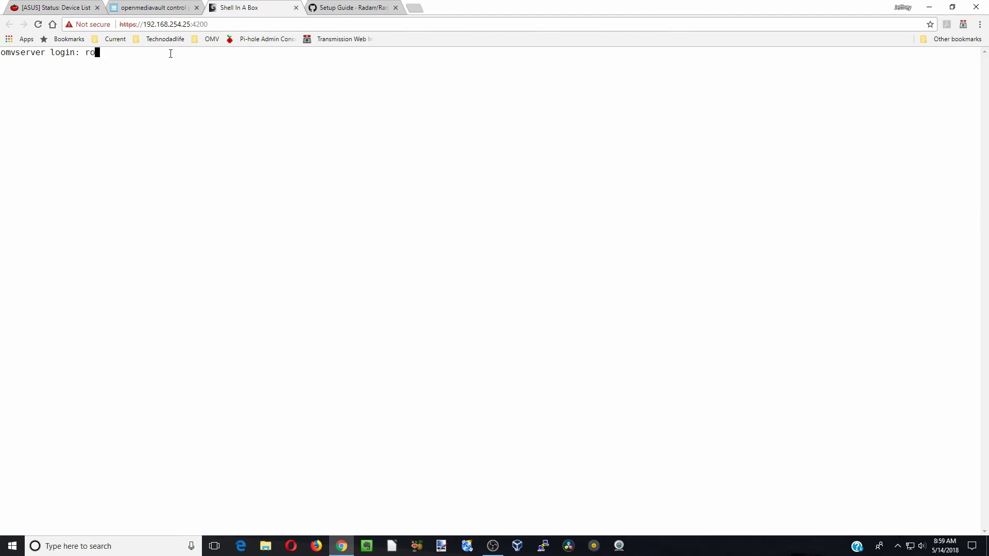
Step: Log in as root and run 'id user1', showing uid 1000 and gid 100
{"action": "key", "text": "Return"}
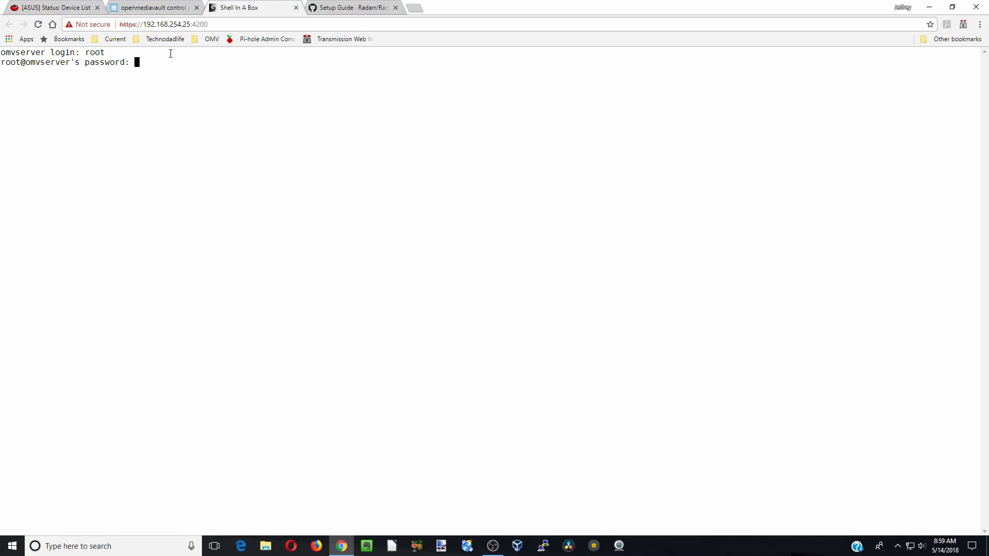
{"action": "key", "text": "Return"}
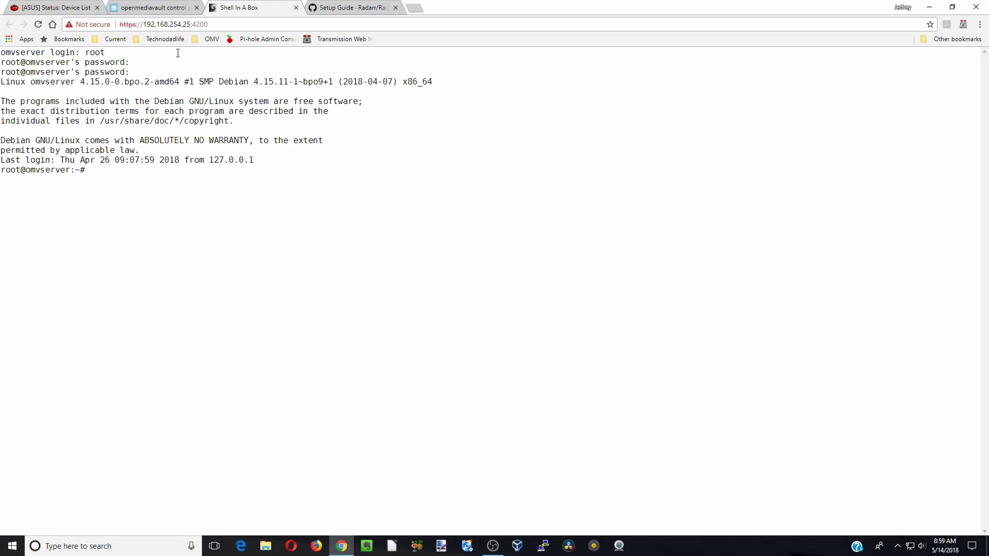
{"action": "type", "text": "id user1"}
{"action": "key", "text": "Return"}
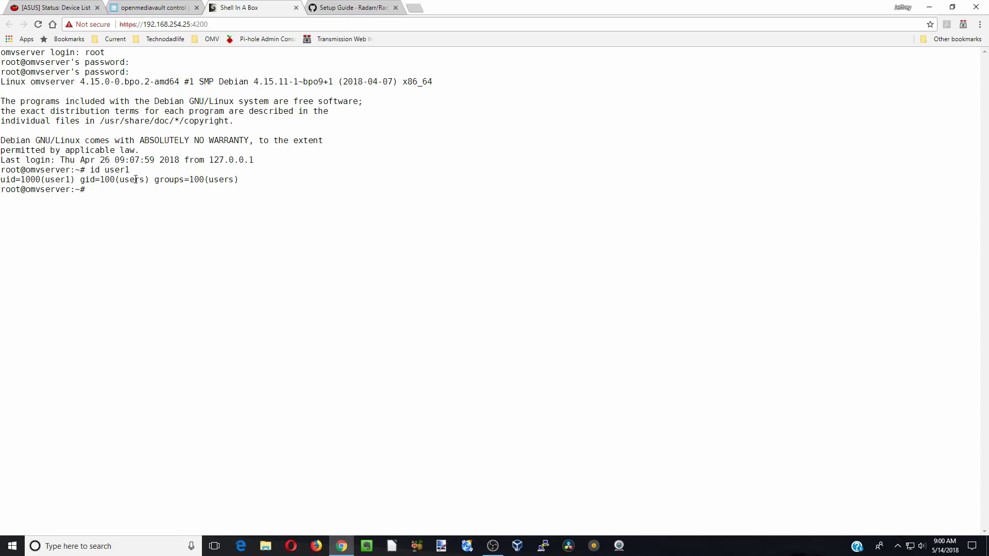
Step: Close the terminal and start running a container from the linuxserver/radarr image
{"action": "left_click", "coordinate": [296, 8]}
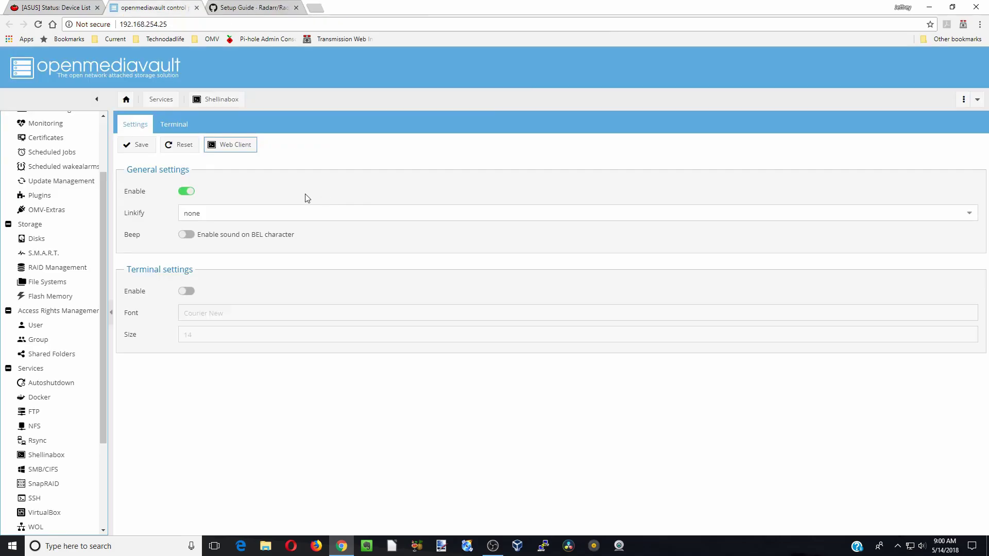
{"action": "left_click", "coordinate": [59, 399]}
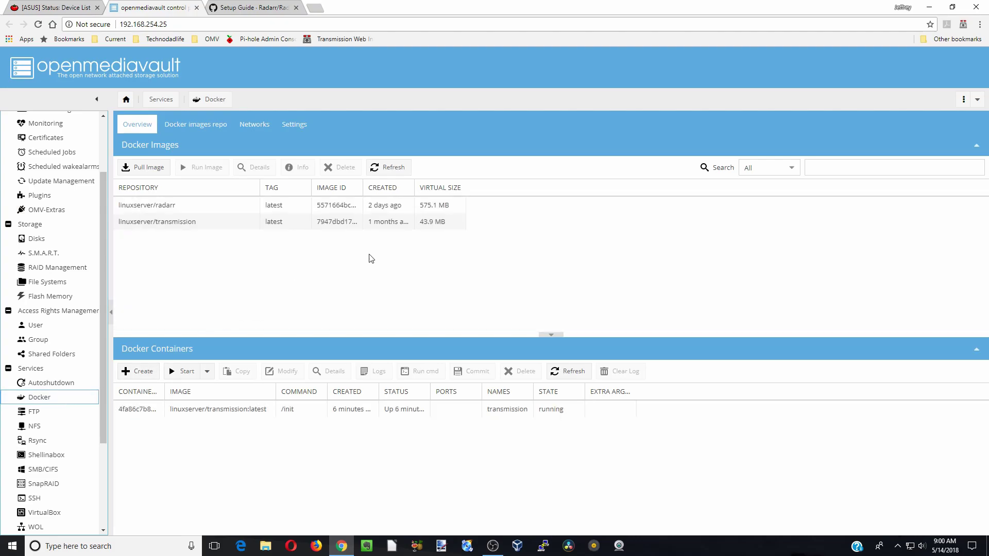
{"action": "left_click", "coordinate": [259, 205]}
{"action": "left_click", "coordinate": [218, 168]}
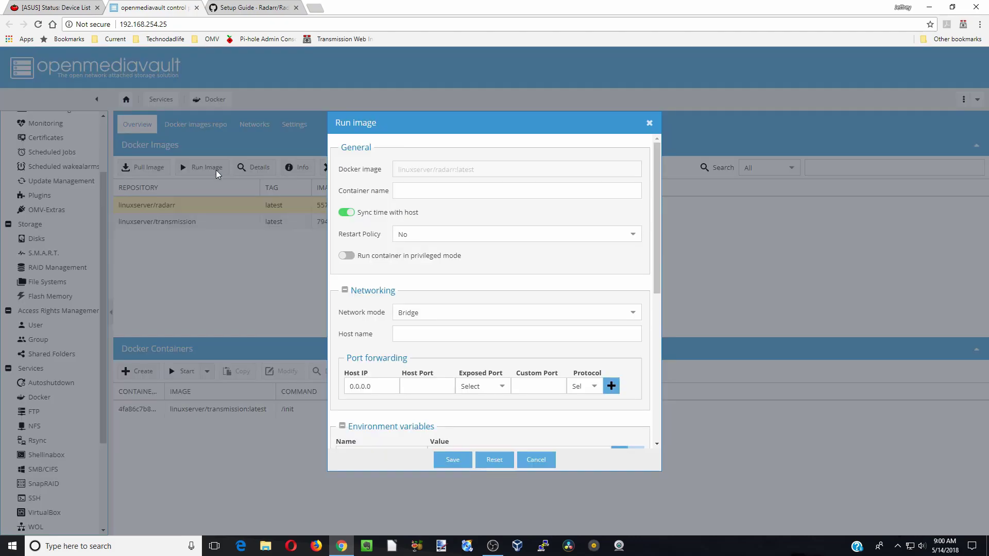
Step: Name the container radarr and set its restart policy to always
{"action": "left_click", "coordinate": [463, 194]}
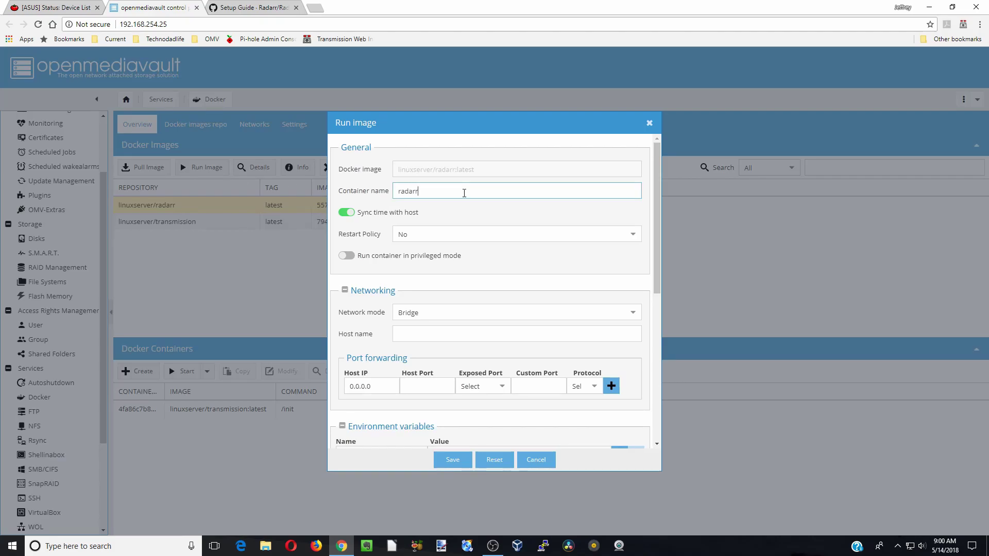
{"action": "left_click", "coordinate": [484, 234]}
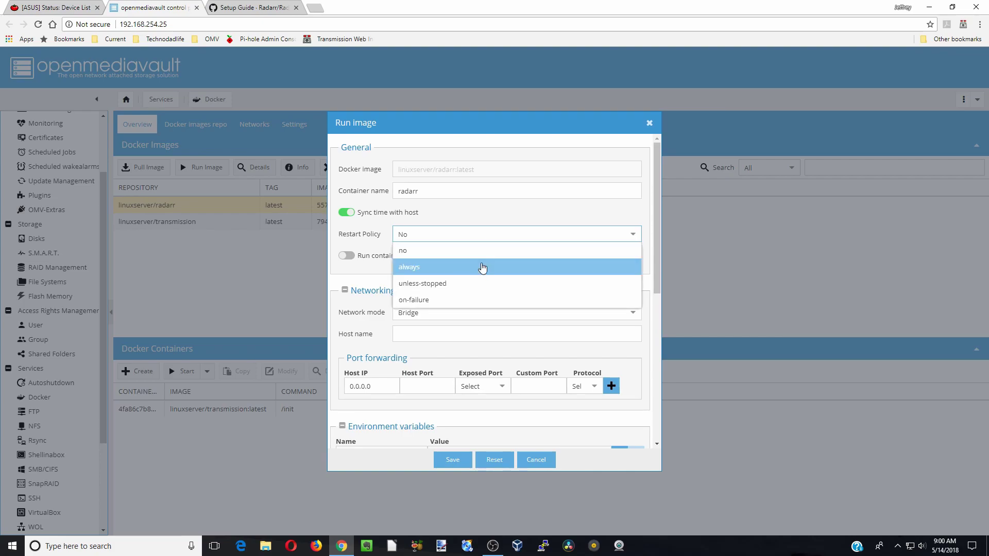
{"action": "left_click", "coordinate": [482, 266]}
{"action": "left_click", "coordinate": [472, 313]}
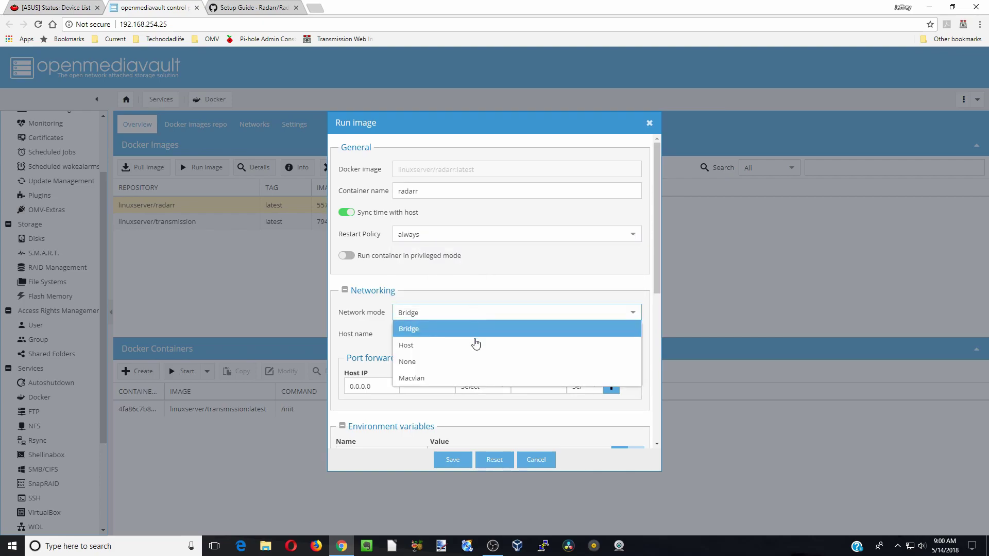
Step: Set Host network mode and add environment variables PUID=1000 and PGID=100
{"action": "left_click", "coordinate": [480, 361]}
{"action": "scroll", "coordinate": [480, 354], "scroll_direction": "down", "scroll_amount": 4}
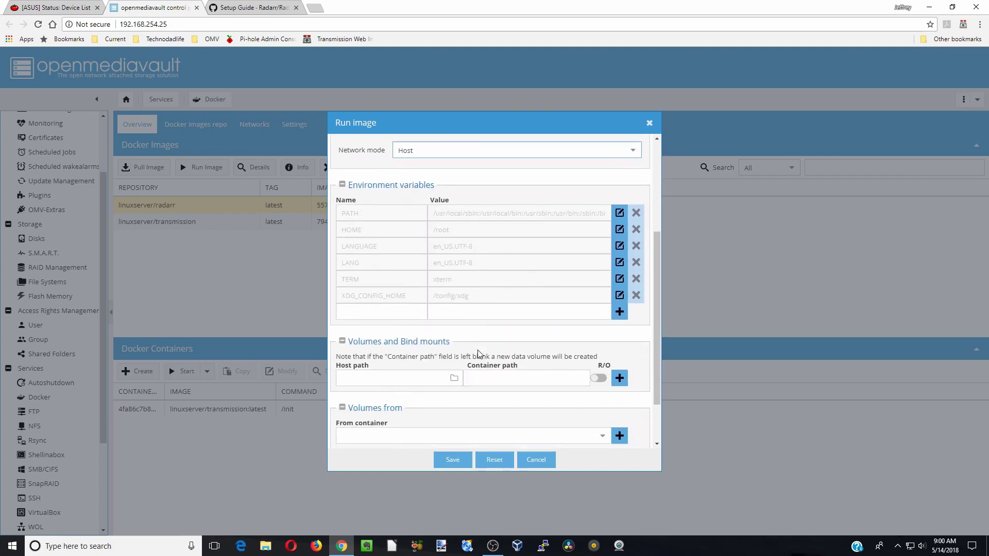
{"action": "left_click", "coordinate": [414, 273]}
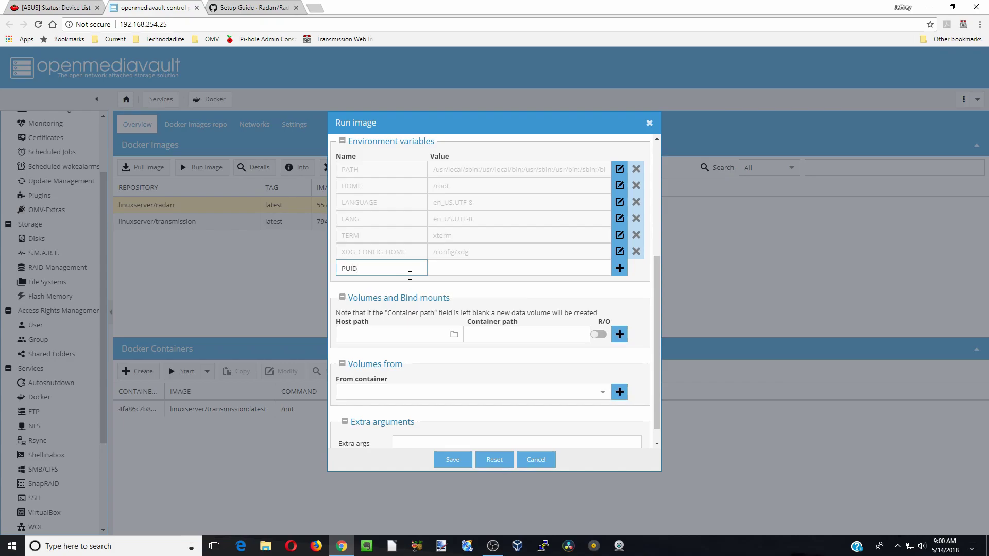
{"action": "left_click", "coordinate": [445, 269]}
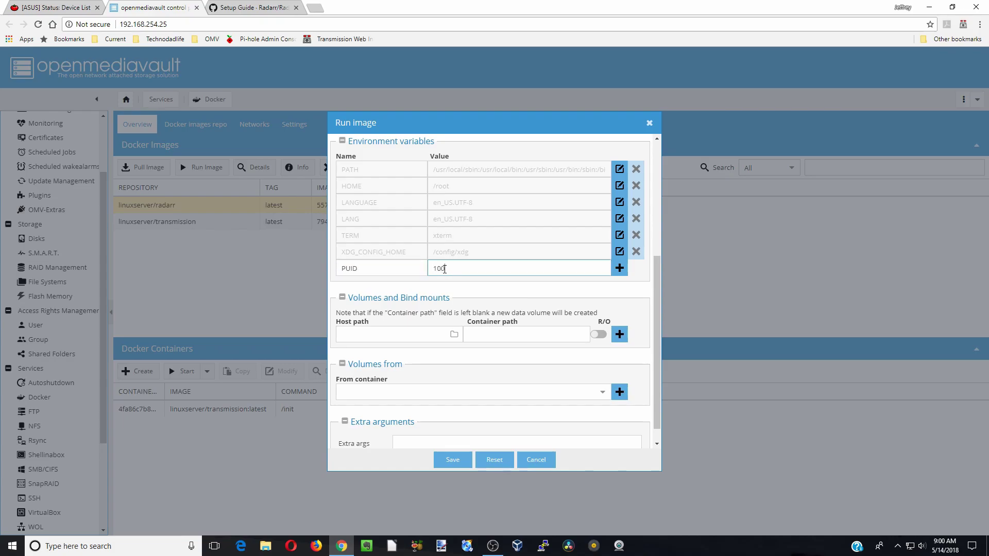
{"action": "left_click", "coordinate": [619, 268]}
{"action": "left_click", "coordinate": [390, 286]}
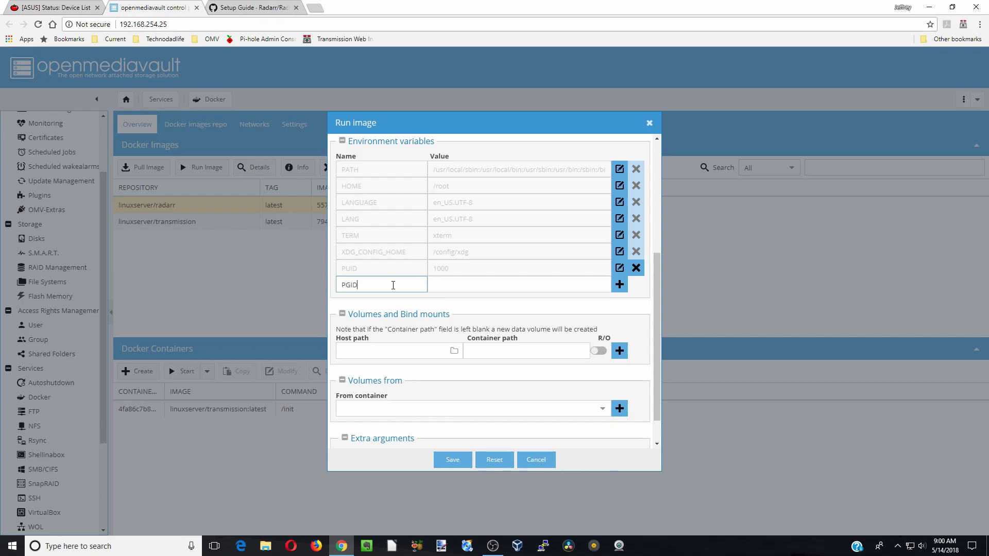
{"action": "left_click", "coordinate": [471, 281]}
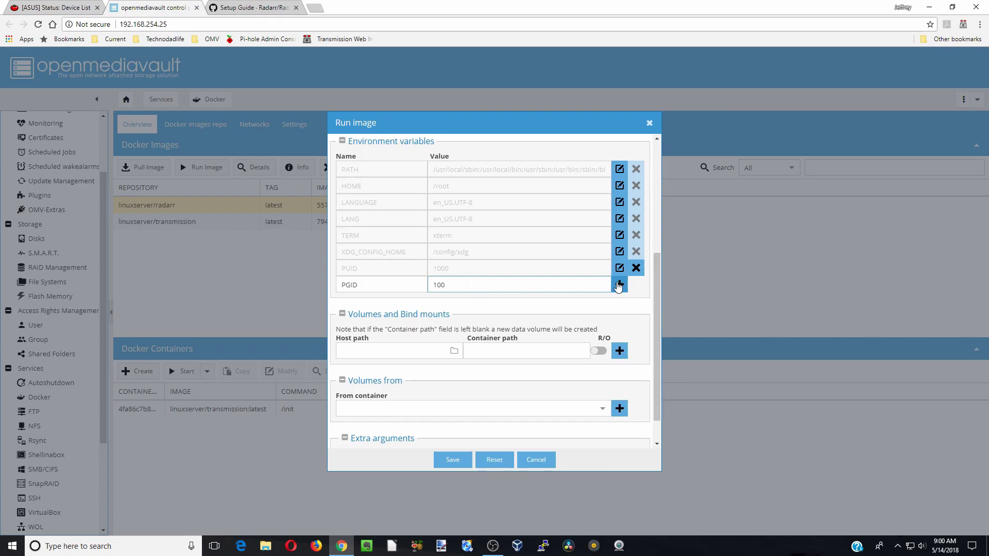
{"action": "left_click", "coordinate": [619, 287]}
Step: Enter /config as the container path for a new volume
{"action": "scroll", "coordinate": [557, 304], "scroll_direction": "down", "scroll_amount": 2}
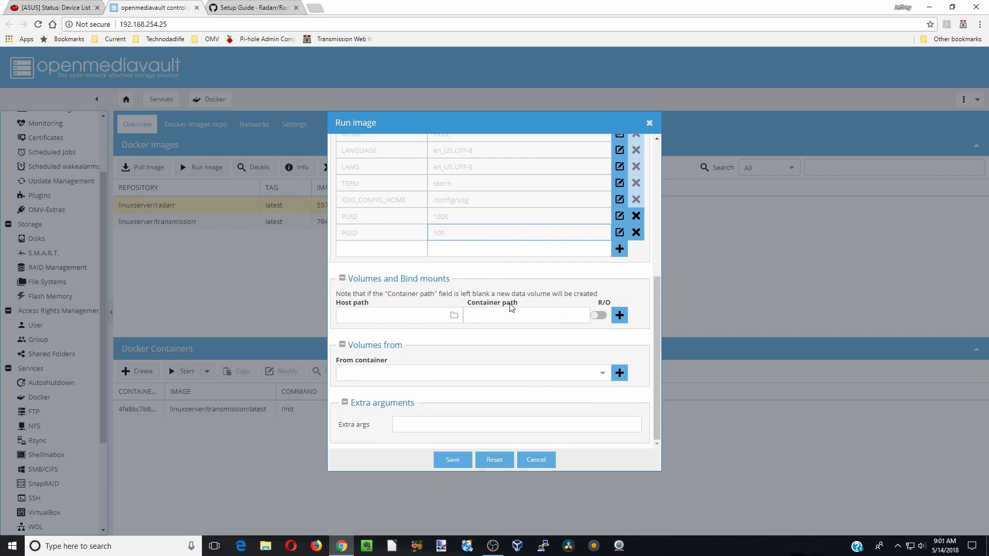
{"action": "left_click", "coordinate": [514, 314]}
{"action": "type", "text": "/config"}
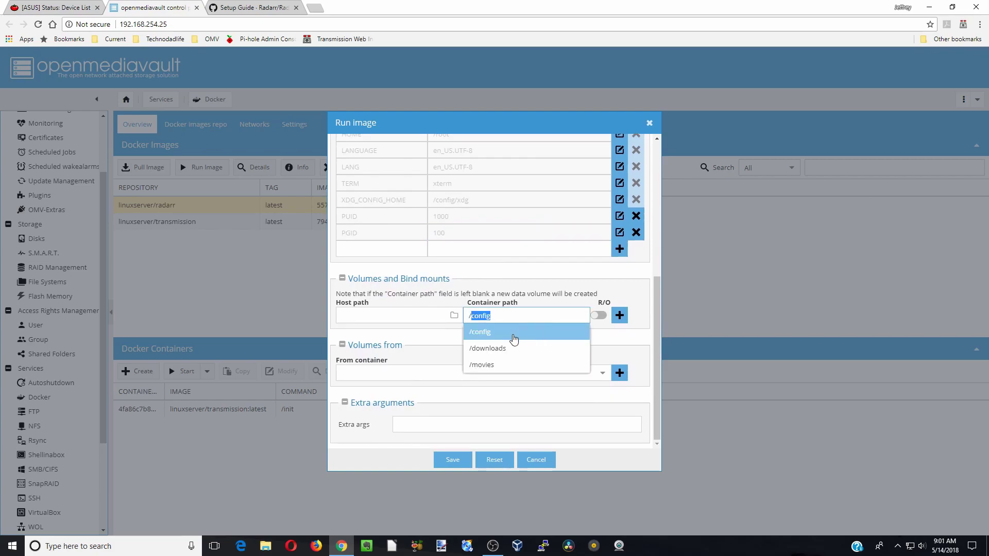
{"action": "left_click", "coordinate": [509, 334]}
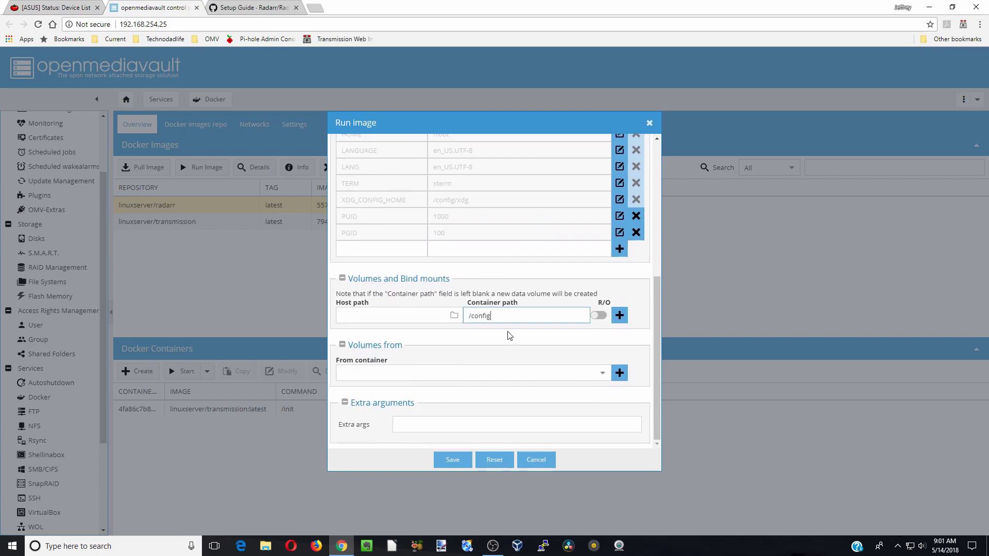
Step: Browse the host folder picker, finding Appdata holds only Deluge, Openvpn, Plex and Transmission
{"action": "left_click", "coordinate": [454, 315]}
{"action": "scroll", "coordinate": [458, 315], "scroll_direction": "down", "scroll_amount": 3}
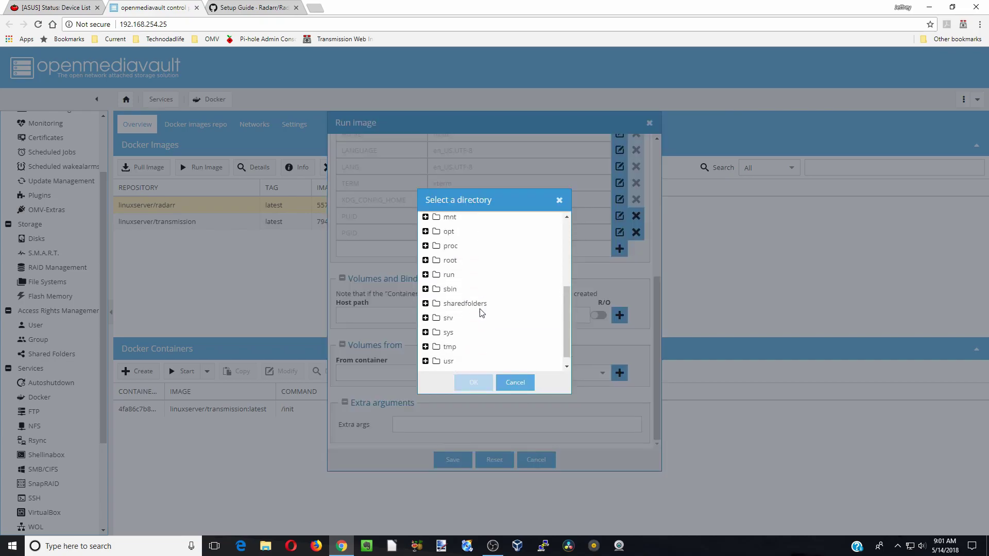
{"action": "left_click", "coordinate": [435, 293]}
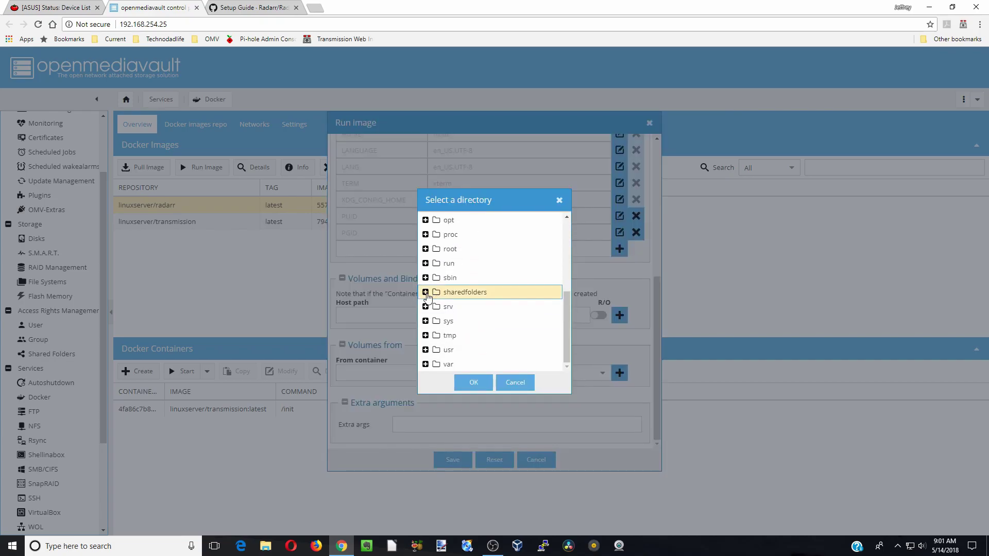
{"action": "left_click", "coordinate": [426, 292]}
{"action": "scroll", "coordinate": [488, 319], "scroll_direction": "down", "scroll_amount": 3}
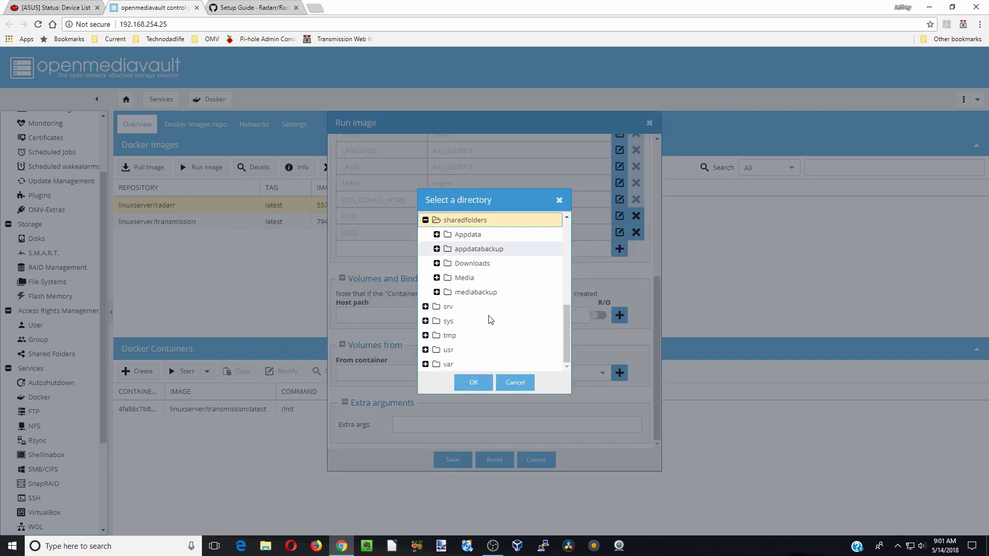
{"action": "left_click", "coordinate": [463, 237]}
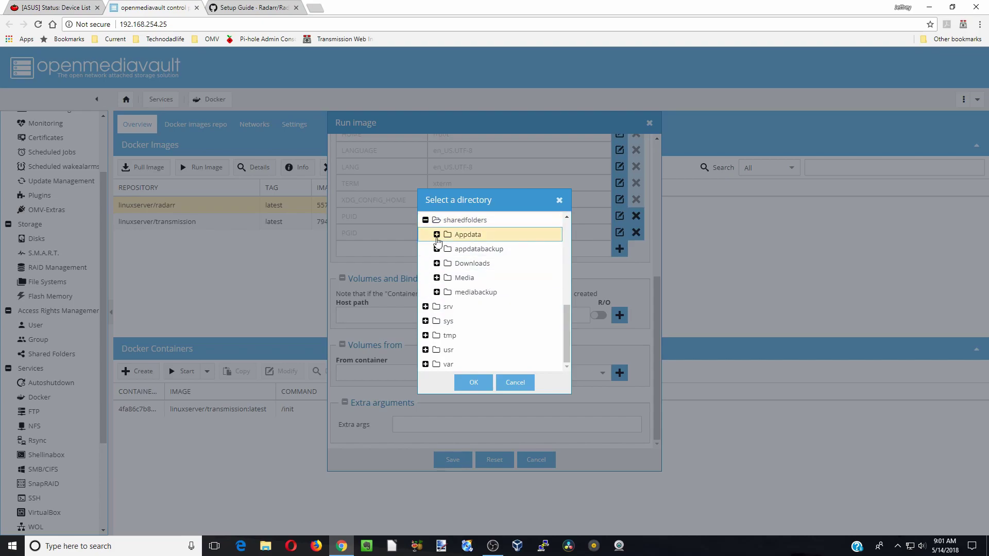
{"action": "left_click", "coordinate": [436, 235]}
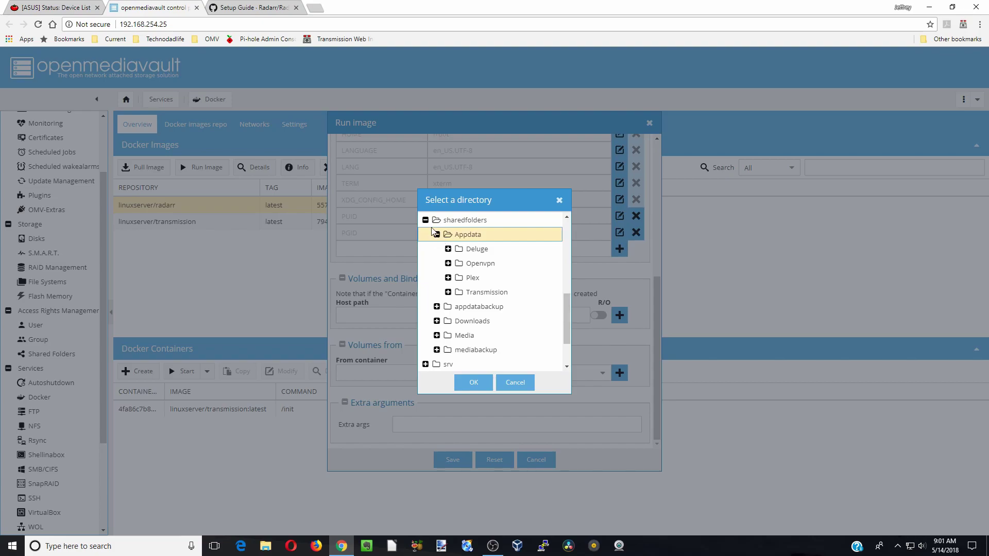
{"action": "left_click", "coordinate": [425, 221]}
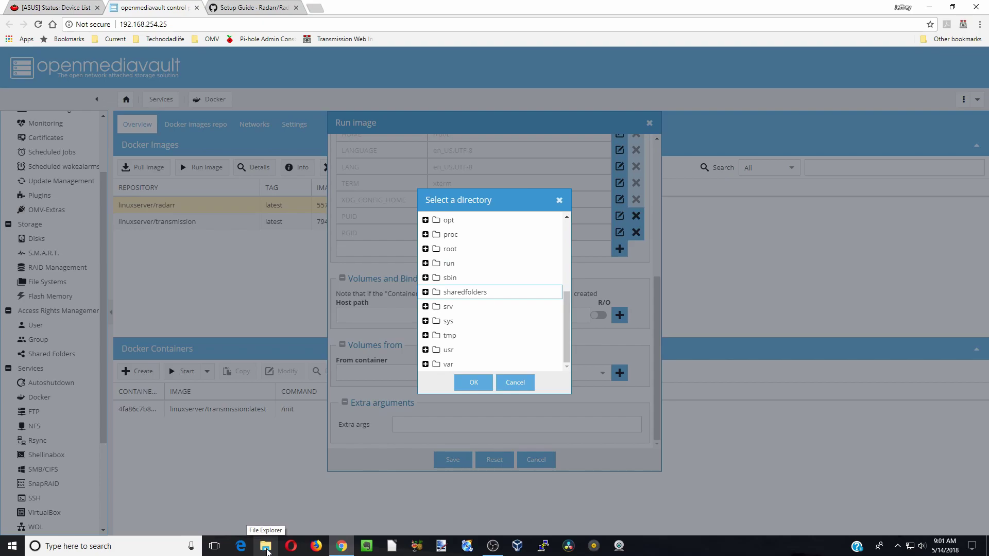
Step: Create a new folder named Radarr in OMVSERVER's Appdata share using File Explorer
{"action": "left_click", "coordinate": [267, 550]}
{"action": "left_click", "coordinate": [237, 355]}
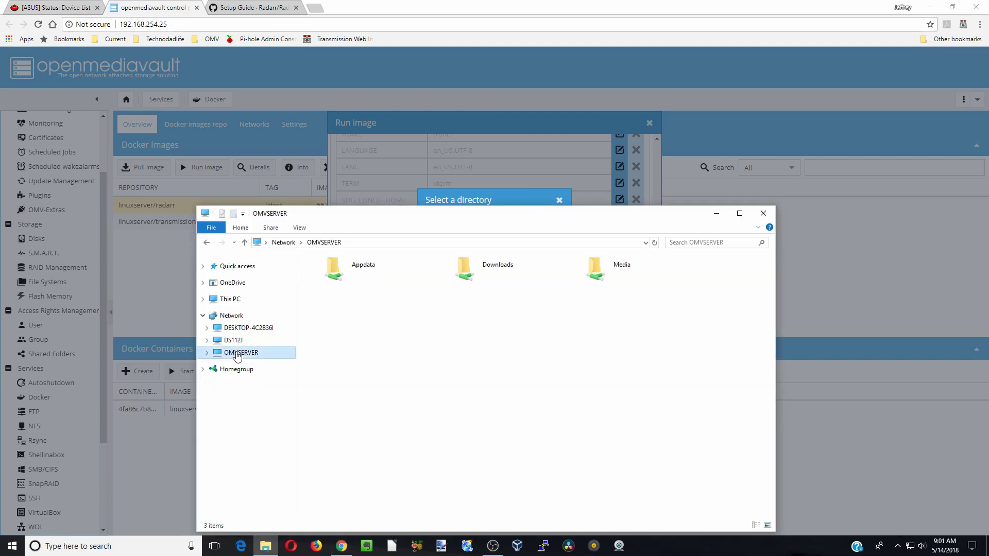
{"action": "left_click", "coordinate": [358, 274]}
{"action": "double_click", "coordinate": [358, 275]}
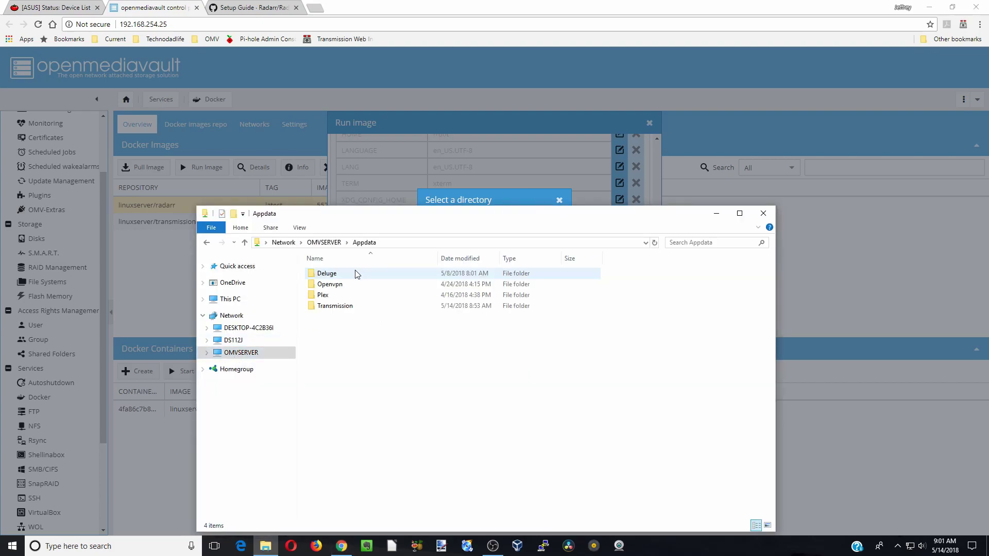
{"action": "right_click", "coordinate": [369, 330]}
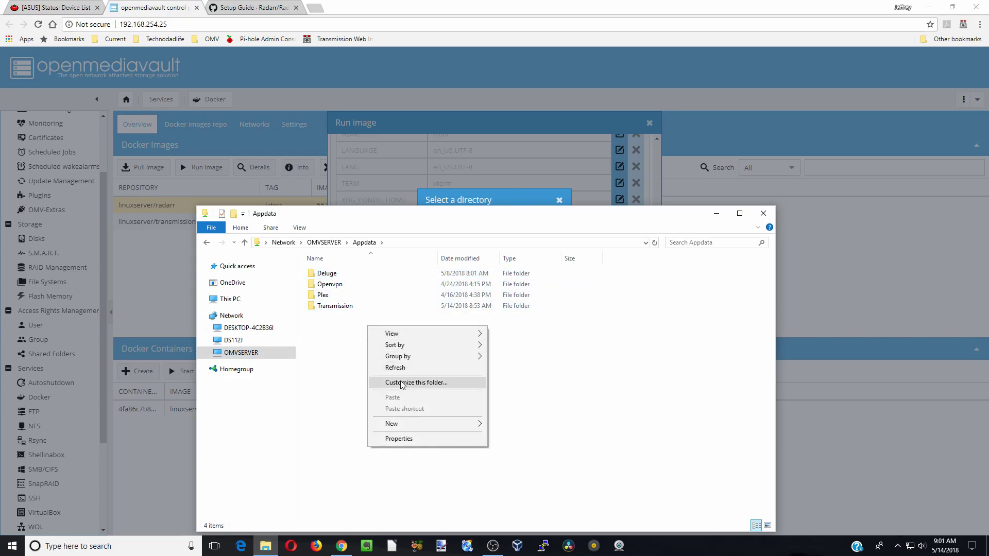
{"action": "mouse_move", "coordinate": [404, 424]}
{"action": "left_click", "coordinate": [545, 427]}
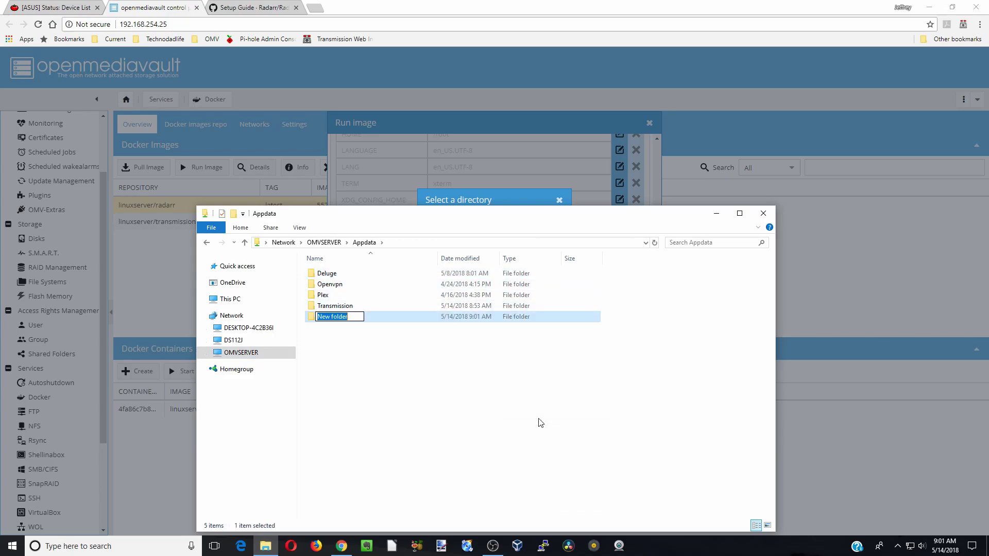
{"action": "type", "text": "Radarr"}
{"action": "left_click", "coordinate": [679, 319]}
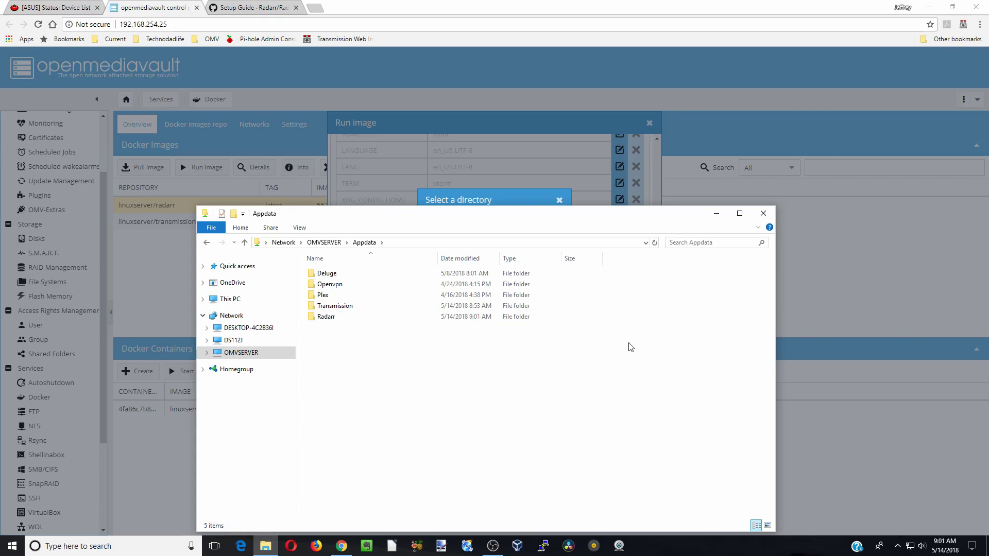
Step: Bind host folder Appdata/Radarr to container path /config
{"action": "left_click", "coordinate": [763, 214]}
{"action": "left_click", "coordinate": [425, 348]}
{"action": "scroll", "coordinate": [435, 309], "scroll_direction": "down", "scroll_amount": 2}
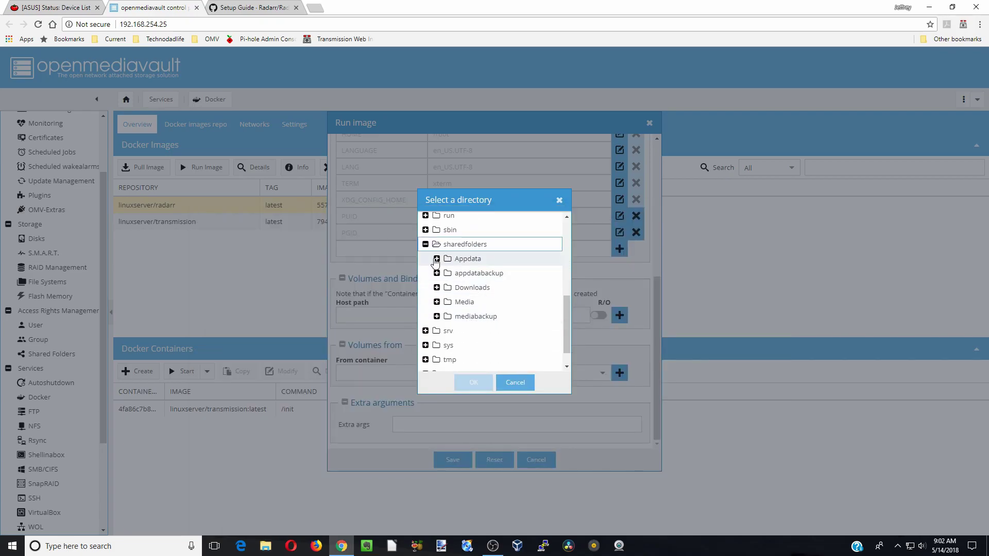
{"action": "left_click", "coordinate": [437, 259]}
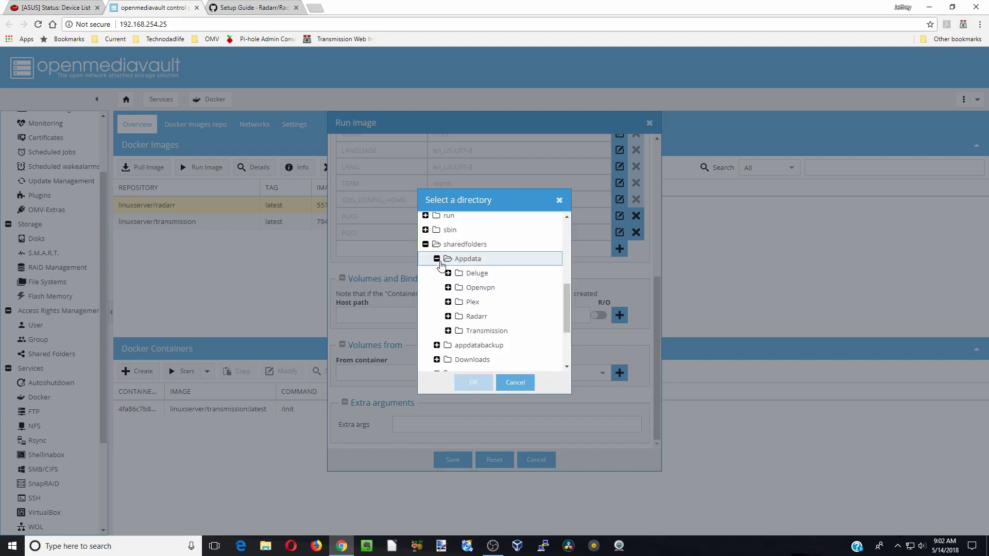
{"action": "left_click", "coordinate": [461, 316]}
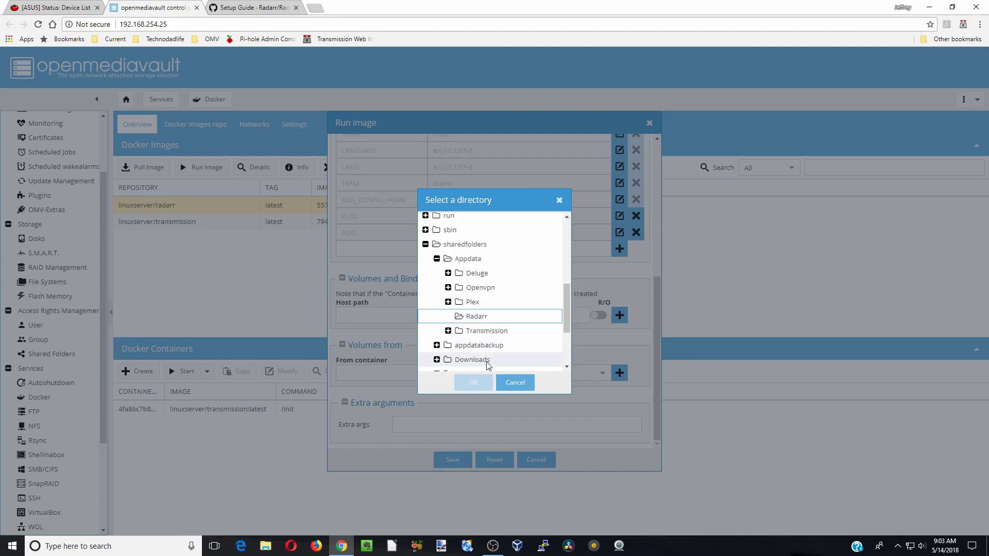
{"action": "left_click", "coordinate": [473, 318]}
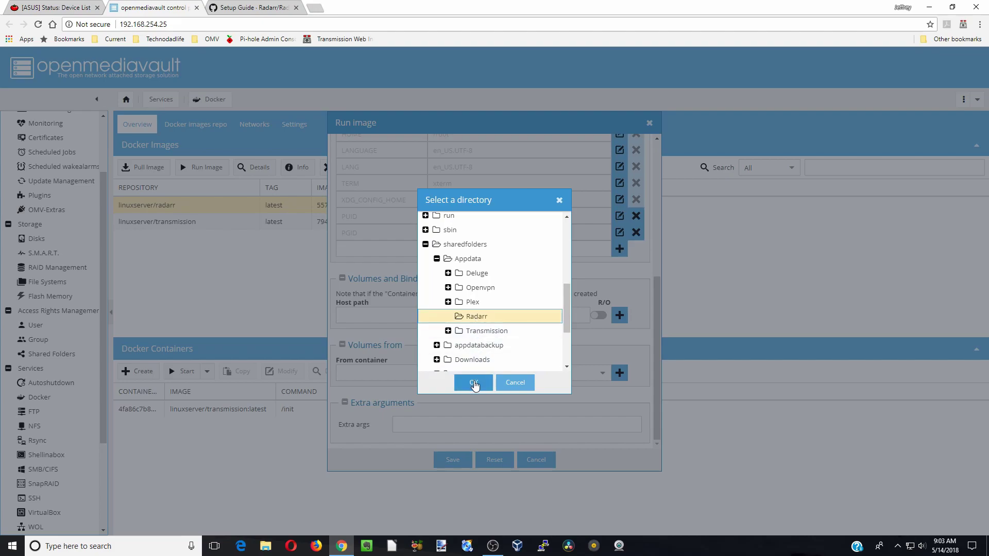
{"action": "left_click", "coordinate": [474, 382]}
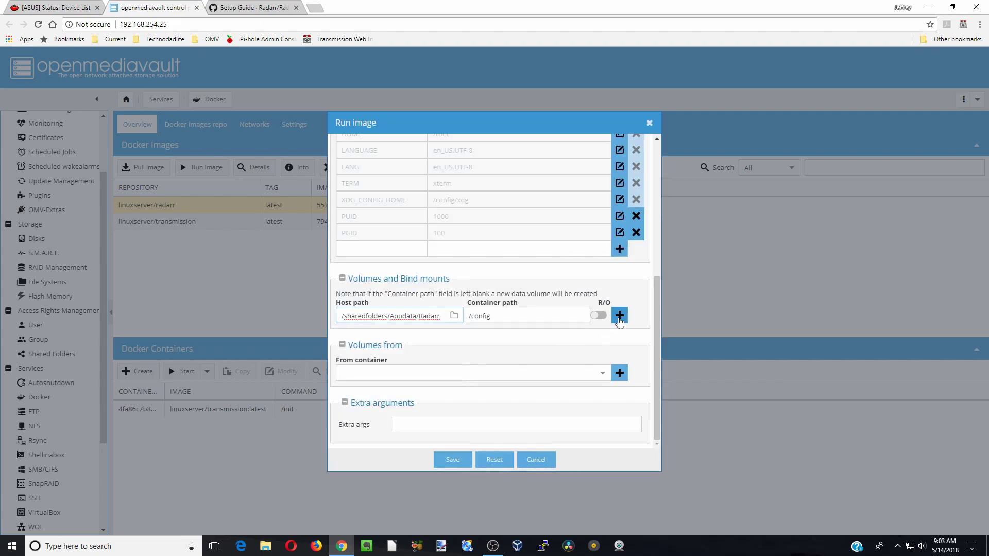
{"action": "left_click", "coordinate": [620, 316]}
Step: Bind the Downloads shared folder to container path /downloads
{"action": "left_click", "coordinate": [531, 332]}
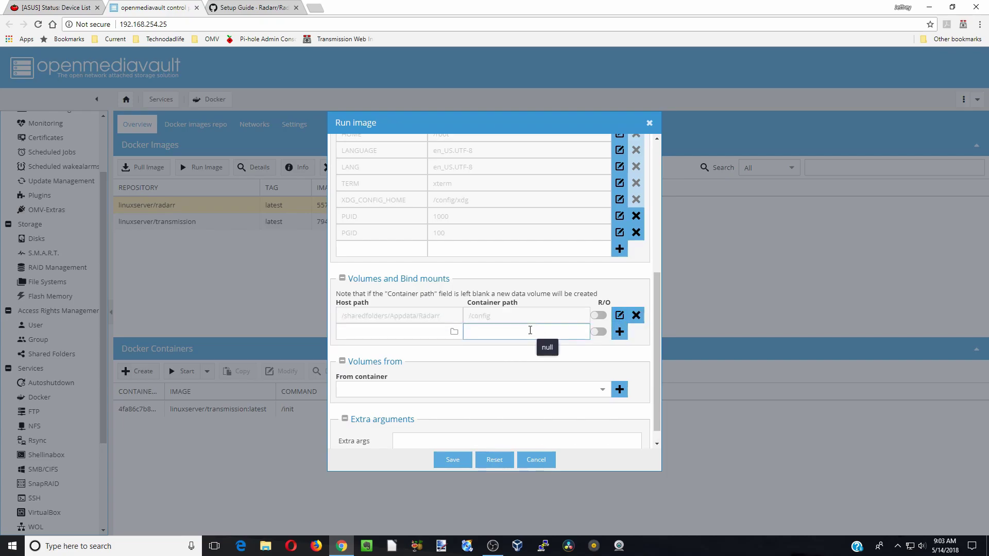
{"action": "type", "text": "/config"}
{"action": "left_click", "coordinate": [524, 366]}
{"action": "left_click", "coordinate": [454, 332]}
{"action": "scroll", "coordinate": [454, 320], "scroll_direction": "down", "scroll_amount": 5}
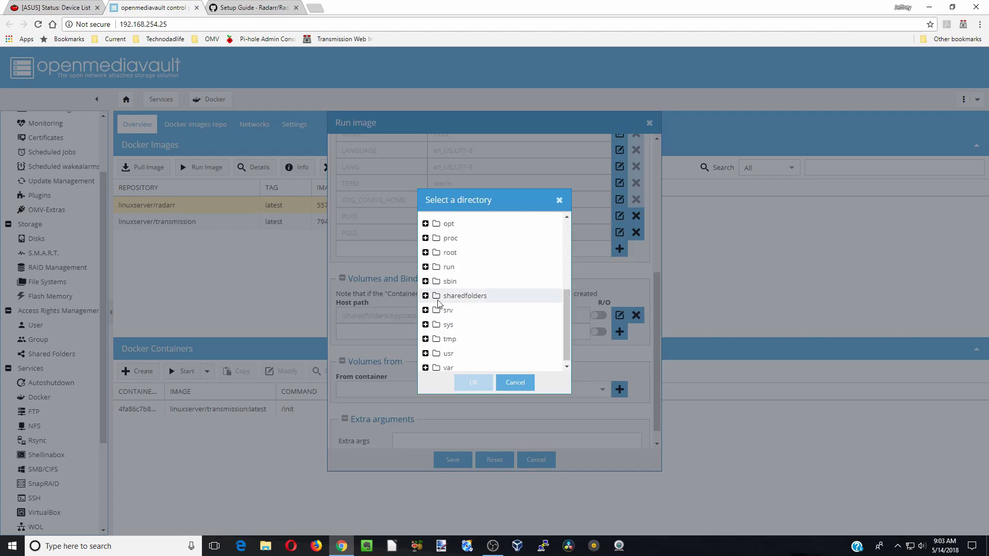
{"action": "left_click", "coordinate": [426, 296]}
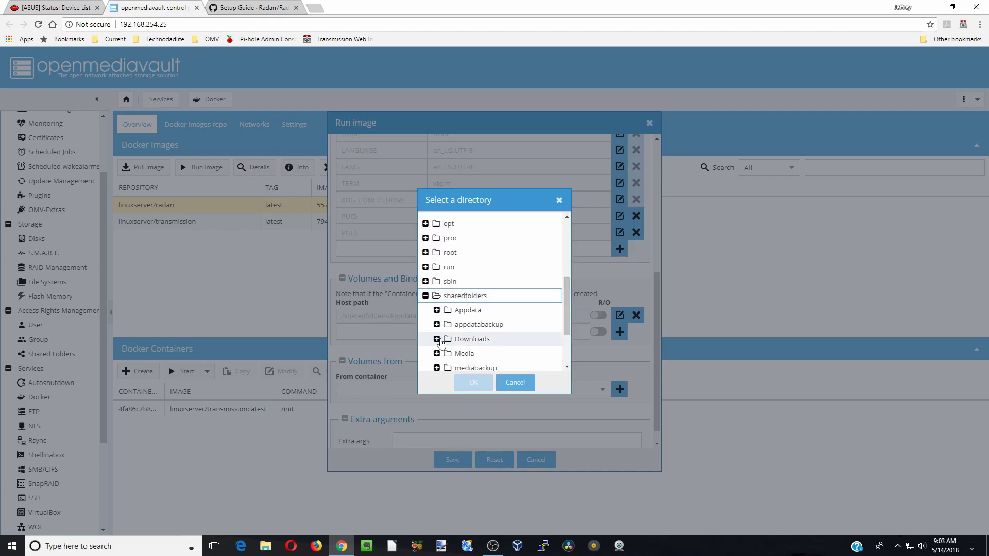
{"action": "left_click", "coordinate": [437, 340]}
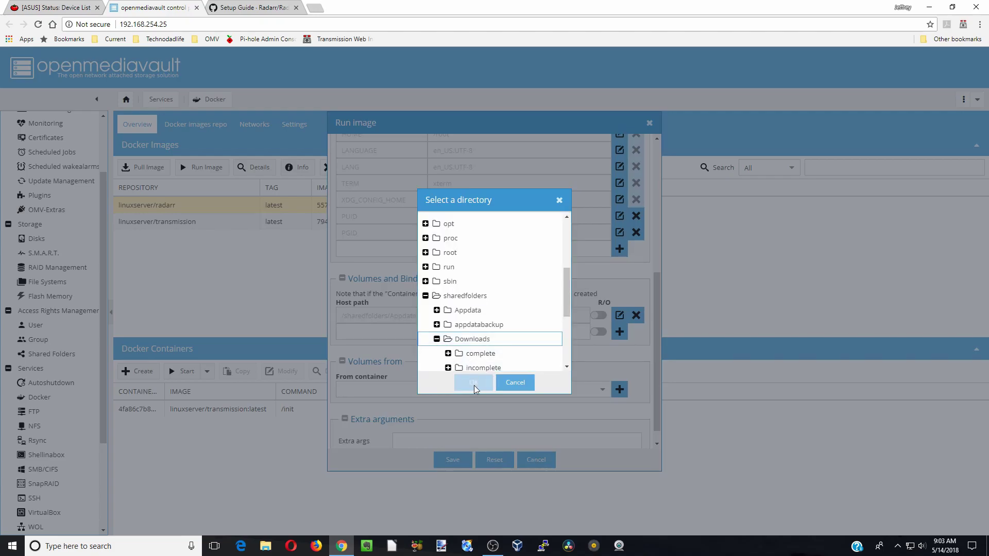
{"action": "left_click", "coordinate": [470, 338]}
{"action": "left_click", "coordinate": [473, 382]}
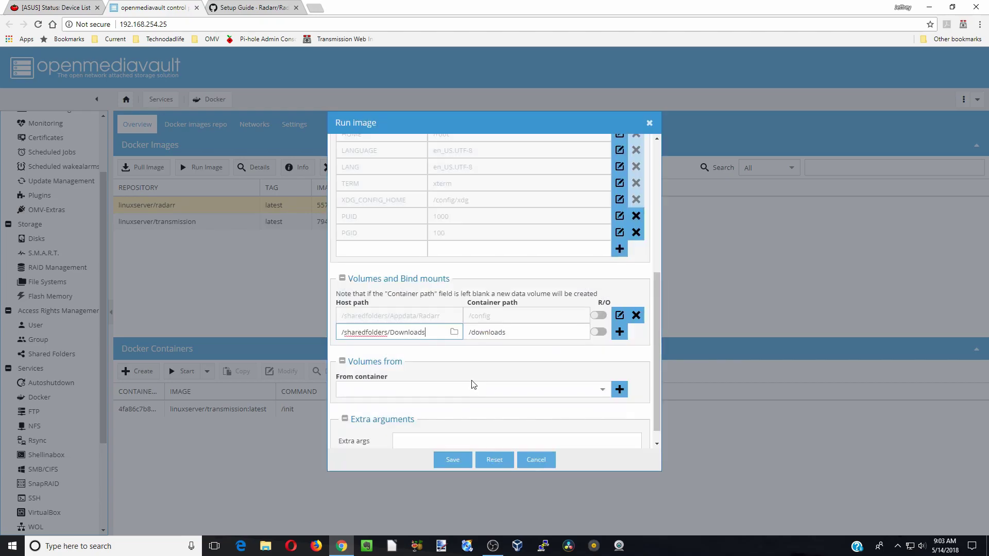
{"action": "left_click", "coordinate": [619, 332]}
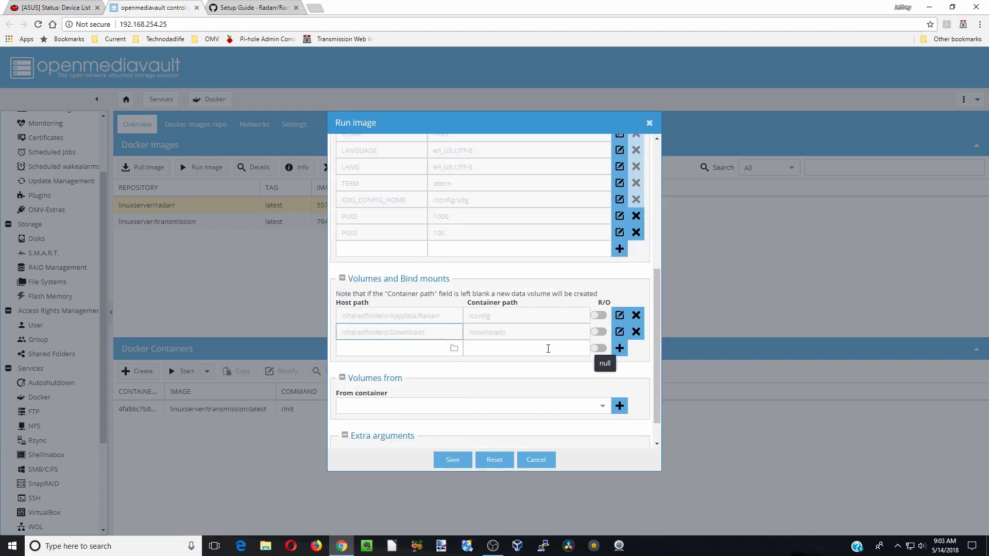
Step: Set up a /movies container path with host folder Media/Movies
{"action": "left_click", "coordinate": [548, 350]}
{"action": "type", "text": "/config"}
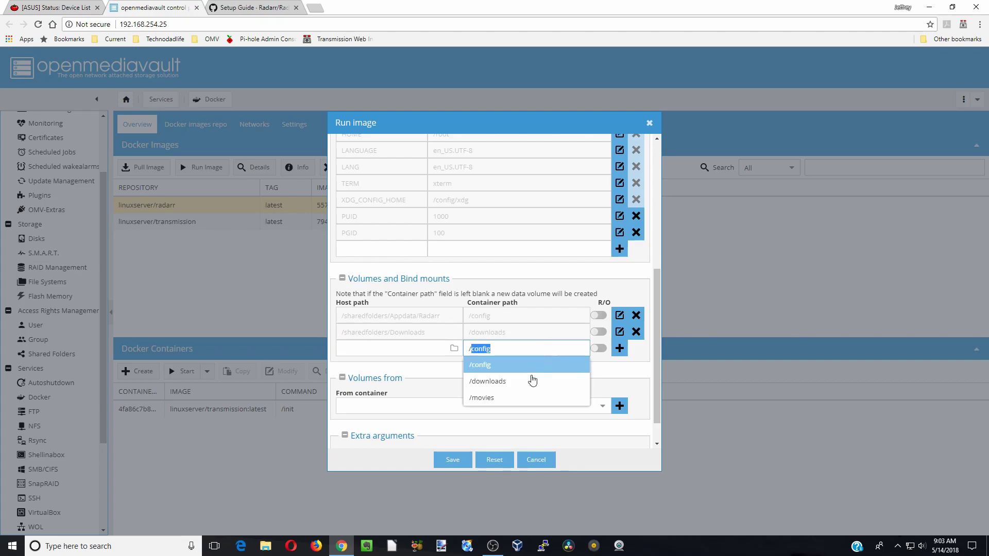
{"action": "left_click", "coordinate": [510, 396]}
{"action": "left_click", "coordinate": [453, 348]}
{"action": "scroll", "coordinate": [464, 348], "scroll_direction": "down", "scroll_amount": 2}
{"action": "double_click", "coordinate": [456, 349]}
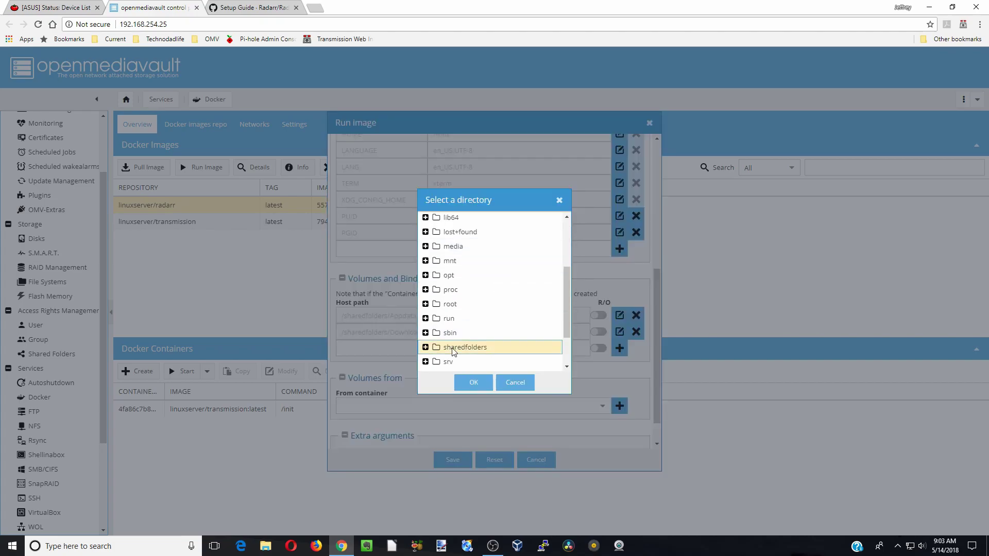
{"action": "scroll", "coordinate": [464, 338], "scroll_direction": "down", "scroll_amount": 3}
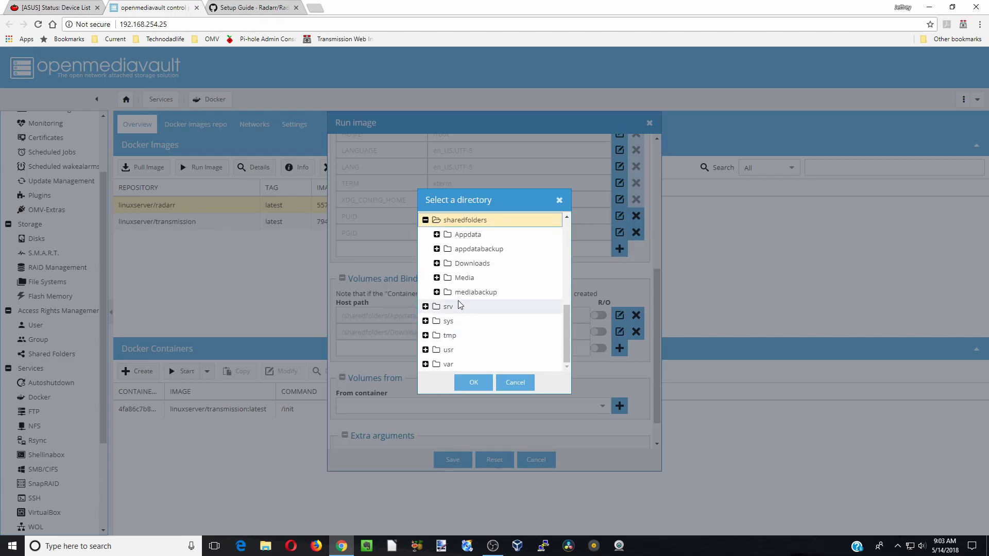
{"action": "left_click", "coordinate": [437, 278]}
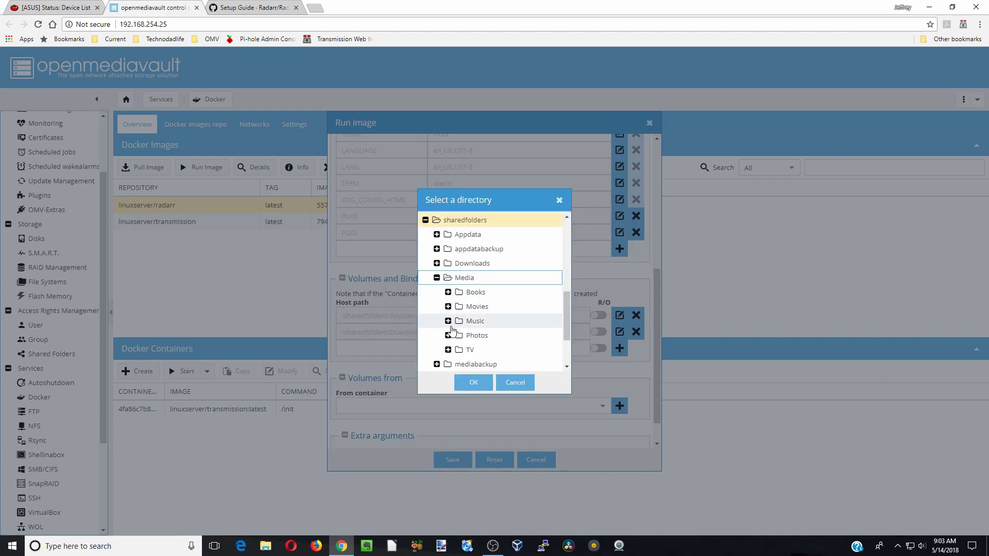
{"action": "left_click", "coordinate": [465, 309]}
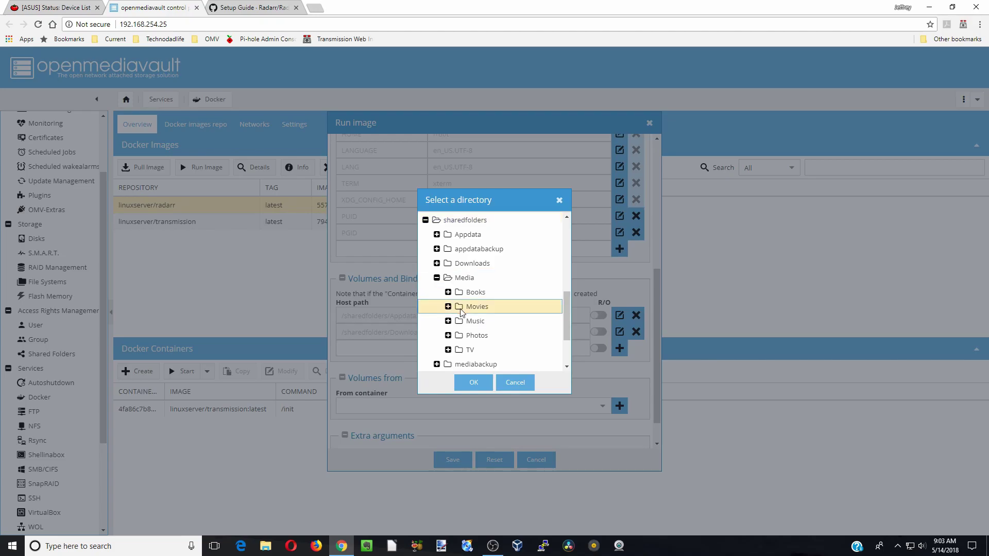
{"action": "left_click", "coordinate": [473, 382]}
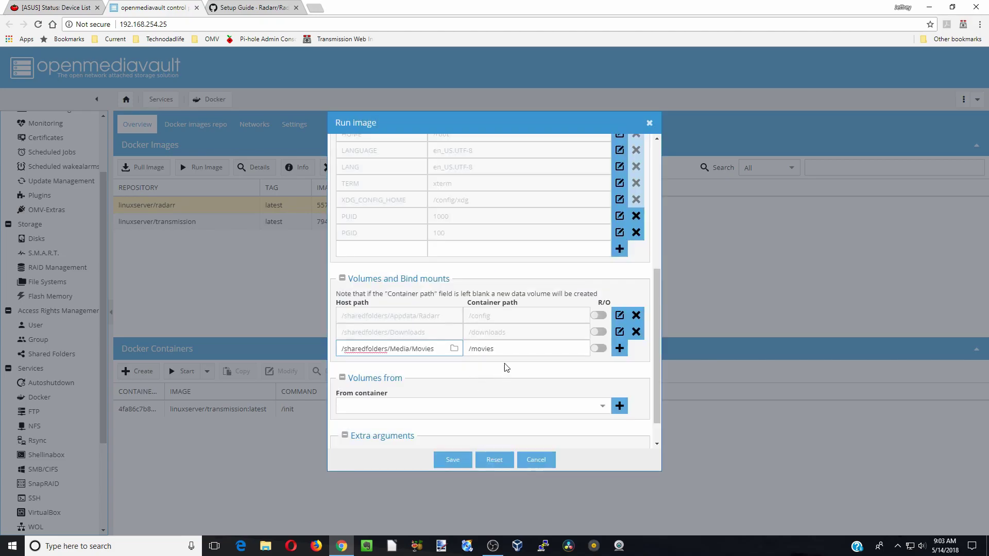
Step: Add the /movies mount, share volumes from transmission, and save the radarr container
{"action": "left_click", "coordinate": [619, 348]}
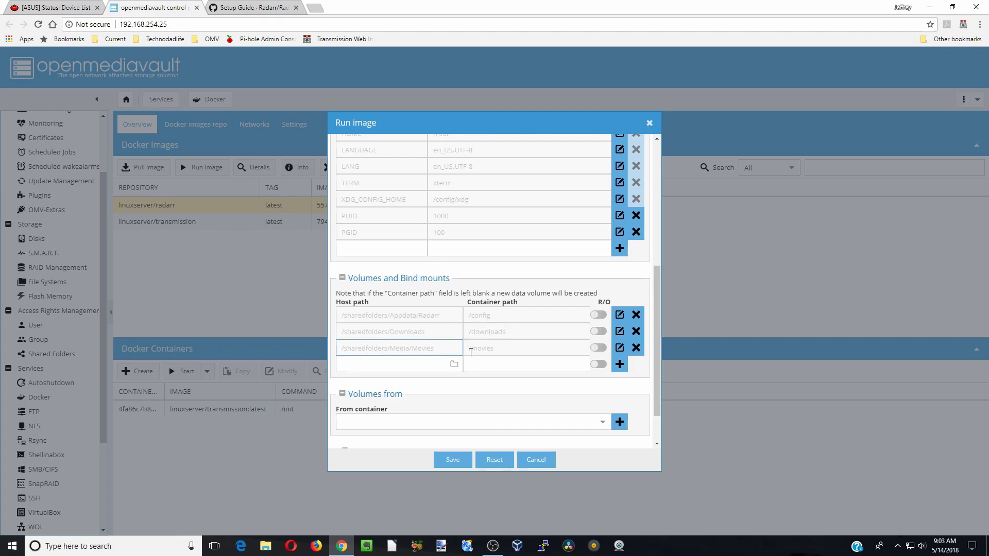
{"action": "scroll", "coordinate": [484, 358], "scroll_direction": "down", "scroll_amount": 1}
{"action": "left_click", "coordinate": [603, 372]}
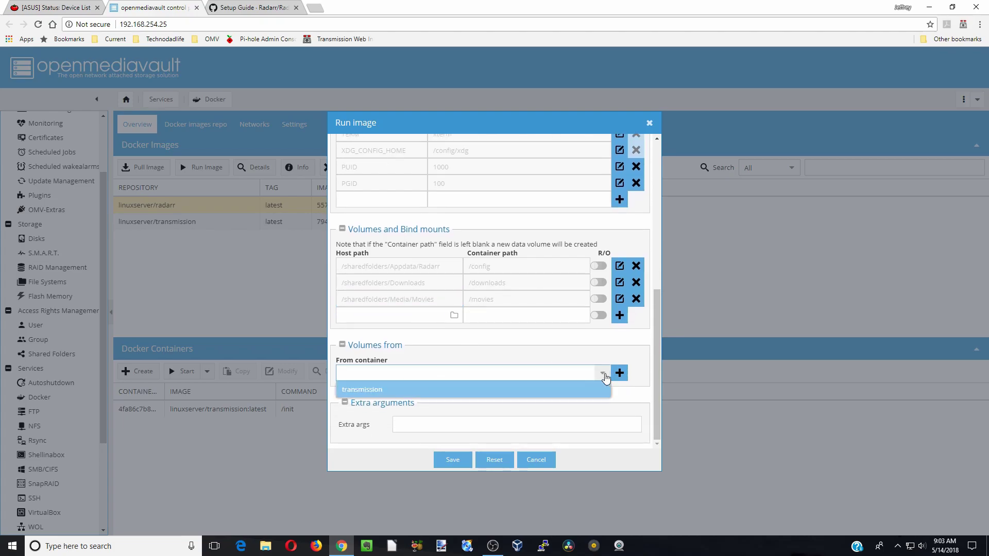
{"action": "left_click", "coordinate": [449, 390]}
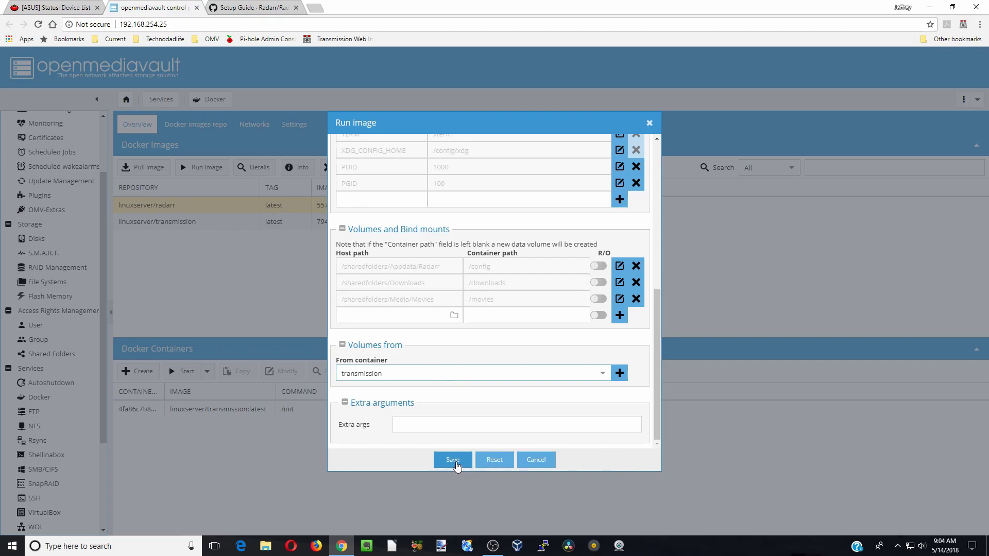
{"action": "left_click", "coordinate": [457, 465]}
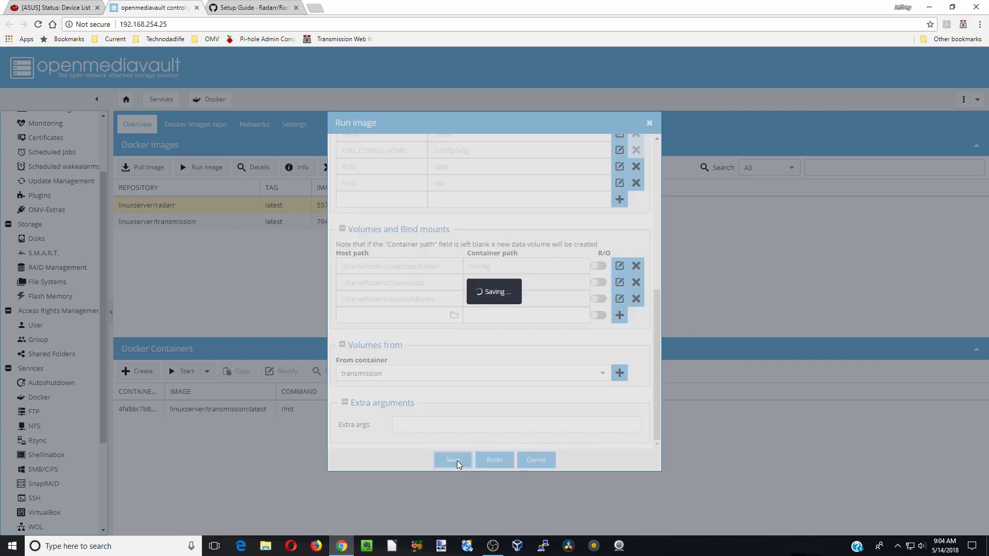
Step: Confirm the save, then find the 7878 web UI port on radarr's Docker Hub page
{"action": "left_click", "coordinate": [390, 409]}
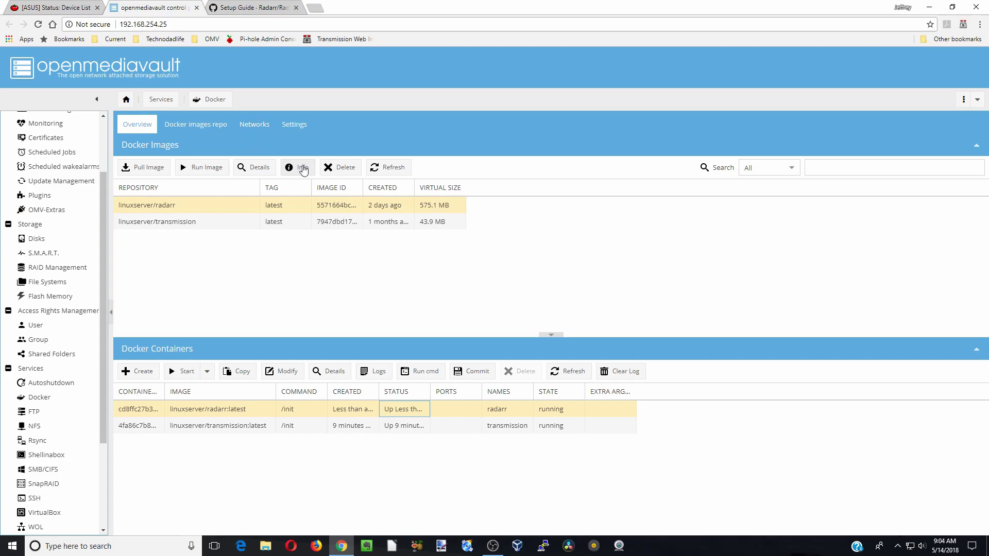
{"action": "left_click", "coordinate": [304, 170]}
{"action": "scroll", "coordinate": [303, 175], "scroll_direction": "down", "scroll_amount": 7}
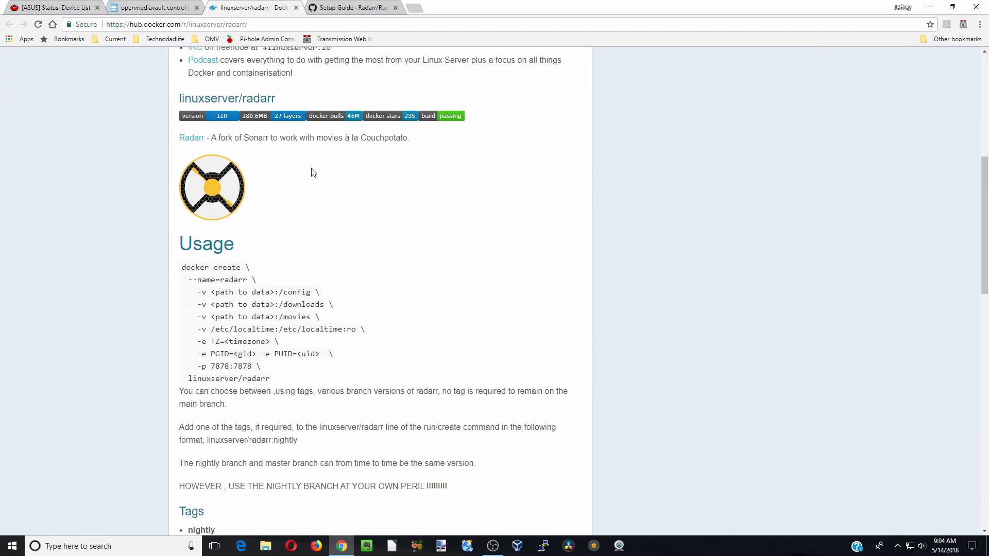
{"action": "scroll", "coordinate": [314, 172], "scroll_direction": "down", "scroll_amount": 11}
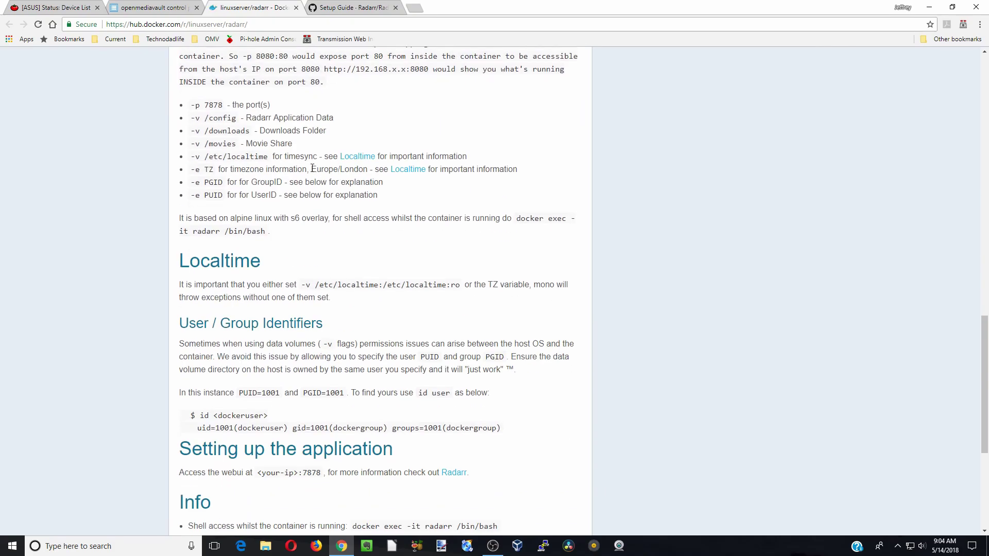
{"action": "scroll", "coordinate": [312, 168], "scroll_direction": "down", "scroll_amount": 3}
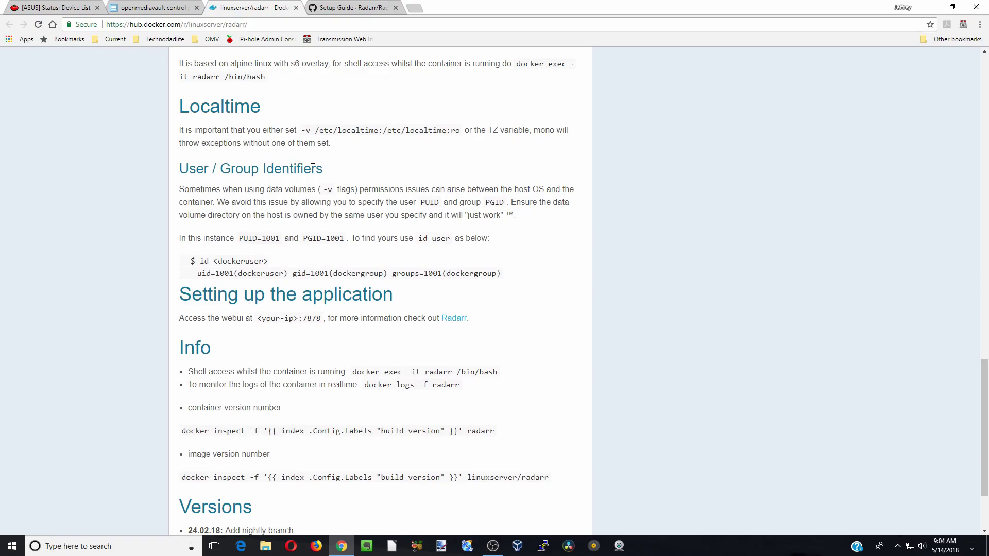
{"action": "scroll", "coordinate": [313, 168], "scroll_direction": "down", "scroll_amount": 3}
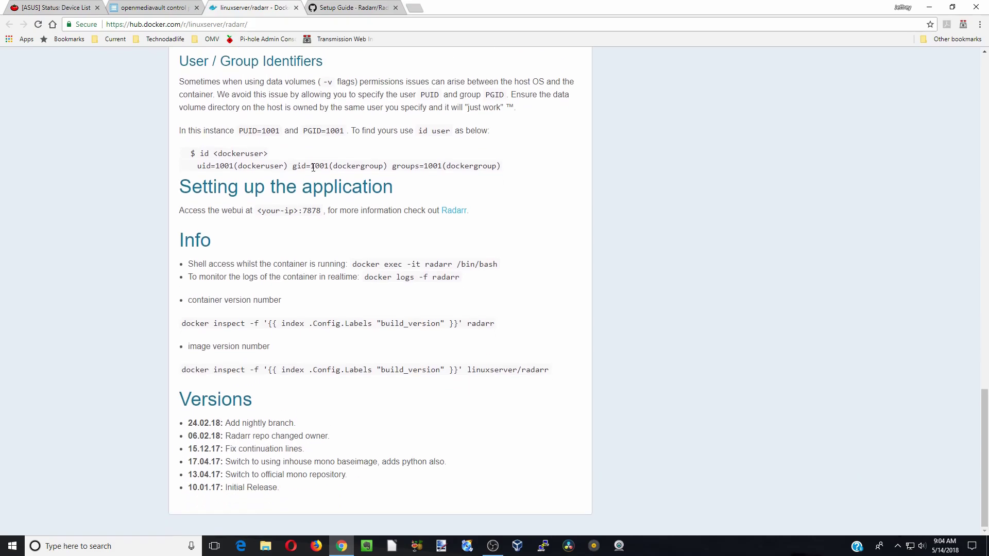
{"action": "scroll", "coordinate": [312, 168], "scroll_direction": "up", "scroll_amount": 2}
{"action": "left_click_drag", "start_coordinate": [319, 316], "coordinate": [258, 314]}
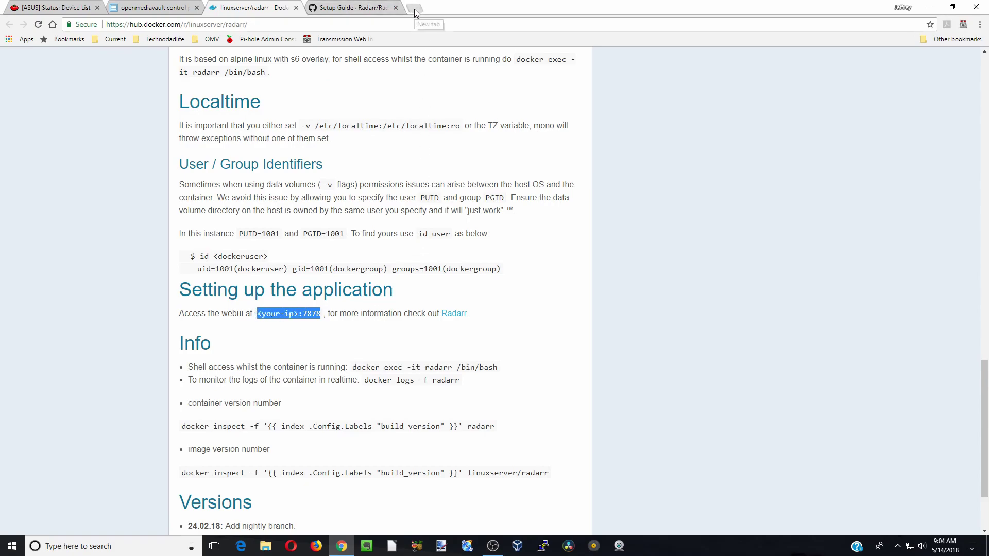
Step: Load Radarr's web interface in a new tab at the server's IP plus :7878
{"action": "left_click", "coordinate": [167, 6]}
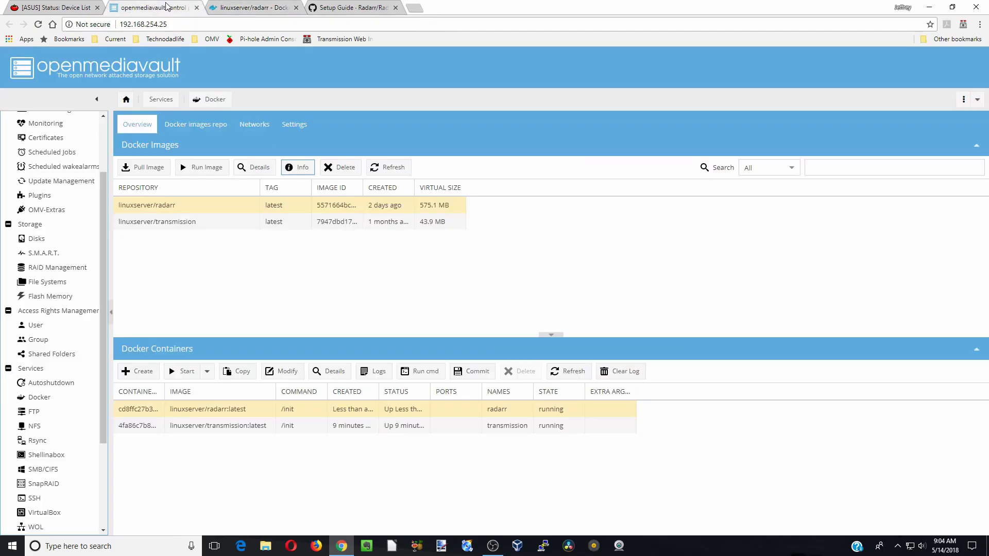
{"action": "left_click_drag", "start_coordinate": [167, 24], "coordinate": [117, 24]}
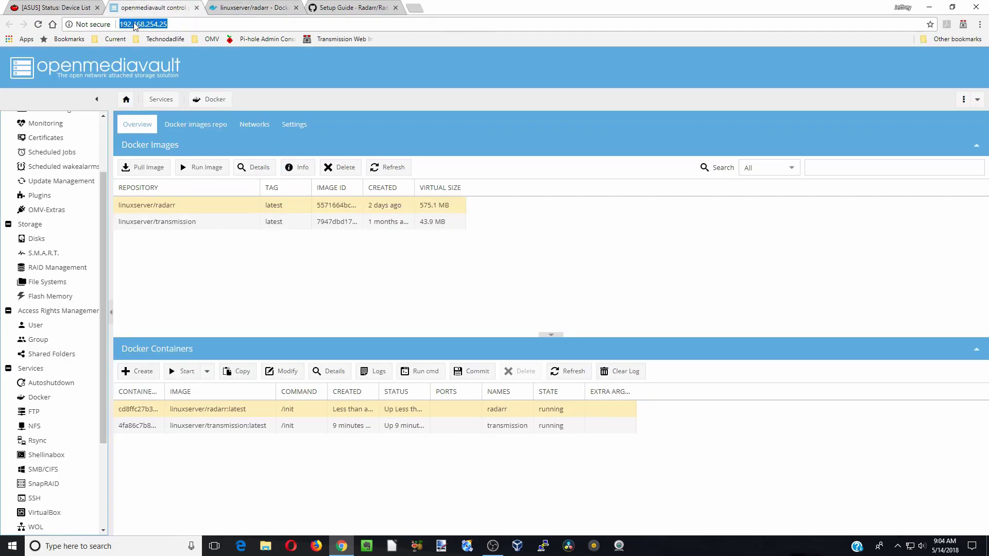
{"action": "right_click", "coordinate": [136, 26]}
{"action": "left_click", "coordinate": [166, 56]}
{"action": "left_click", "coordinate": [415, 8]}
{"action": "right_click", "coordinate": [221, 23]}
{"action": "left_click", "coordinate": [239, 69]}
{"action": "type", "text": ":7878"}
{"action": "key", "text": "Return"}
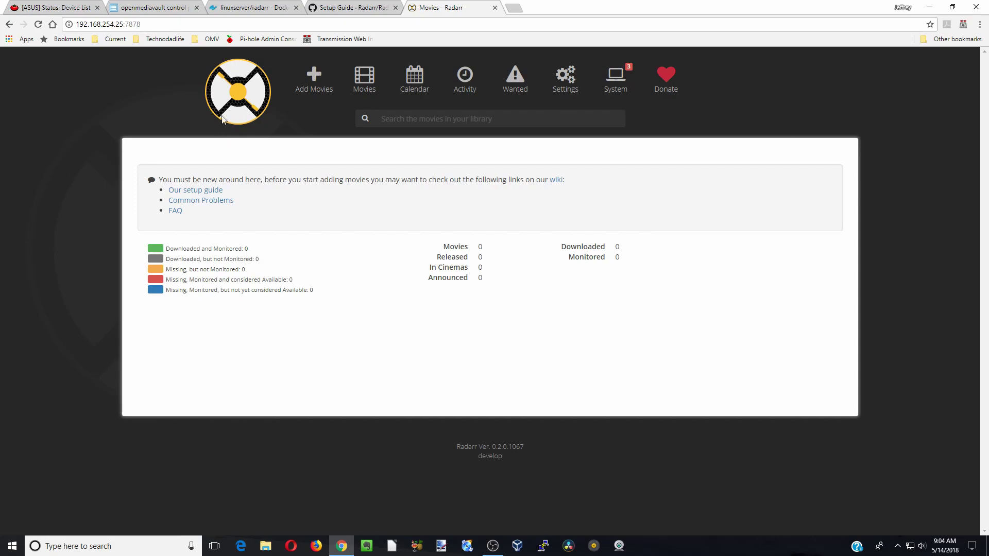
Step: Look over the Radarr Setup Guide wiki page
{"action": "left_click", "coordinate": [360, 10]}
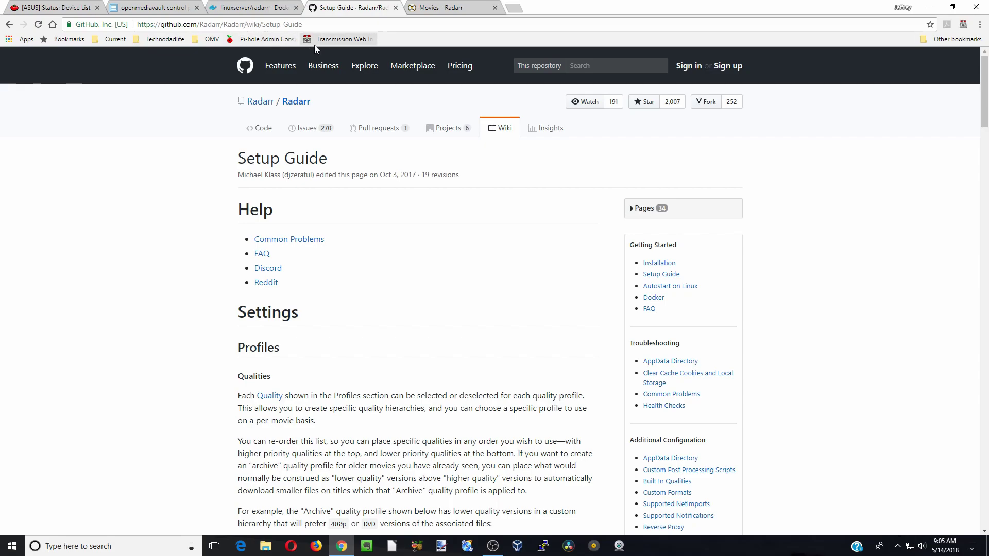
{"action": "scroll", "coordinate": [437, 171], "scroll_direction": "down", "scroll_amount": 8}
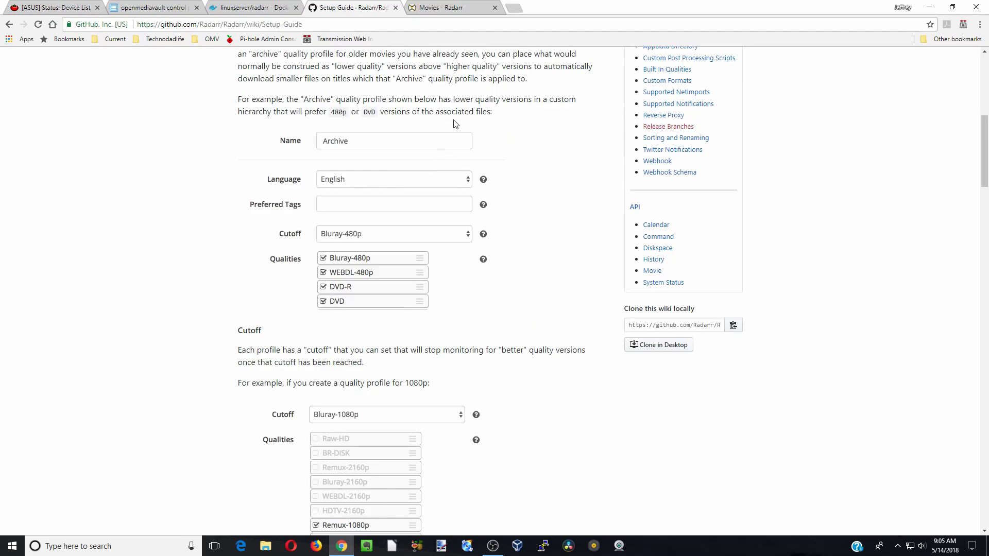
{"action": "scroll", "coordinate": [453, 122], "scroll_direction": "up", "scroll_amount": 4}
Step: Go to Add Movies and try Bulk Import, then close the folder selection without importing
{"action": "left_click", "coordinate": [446, 16]}
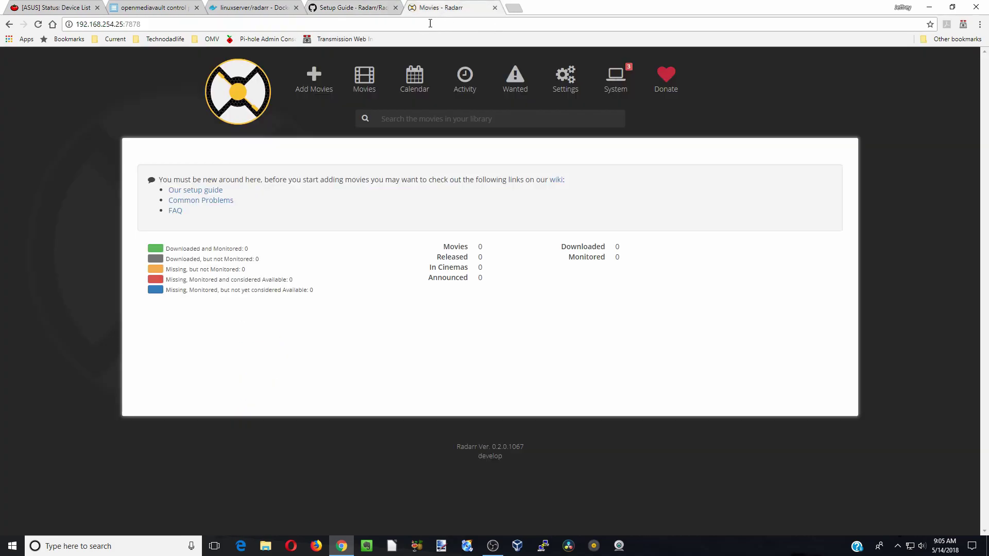
{"action": "left_click", "coordinate": [314, 83]}
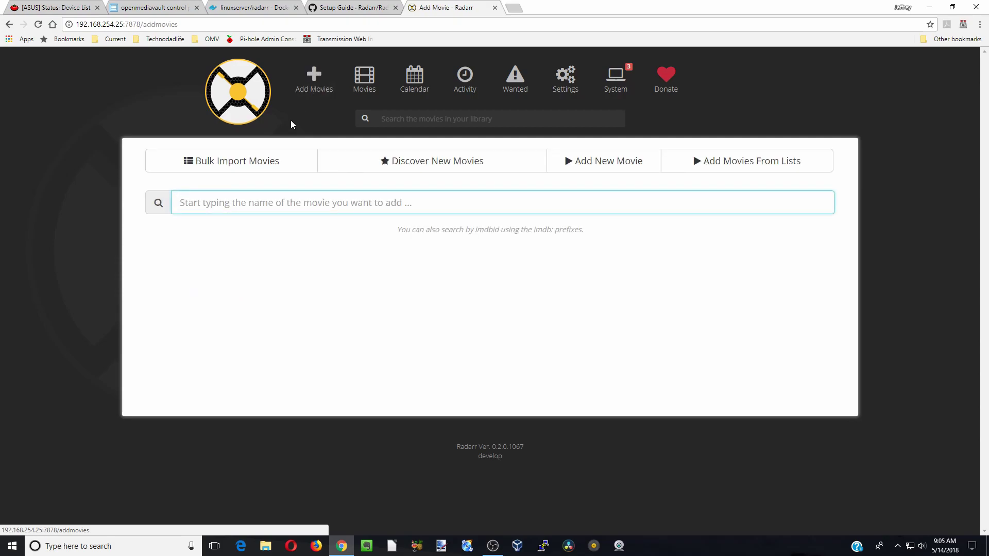
{"action": "left_click", "coordinate": [256, 166]}
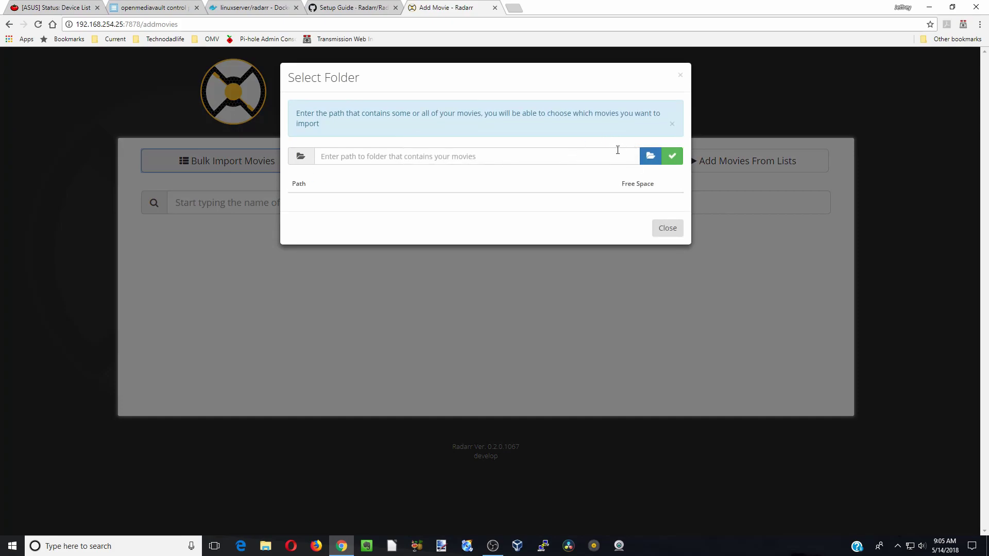
{"action": "left_click", "coordinate": [671, 231]}
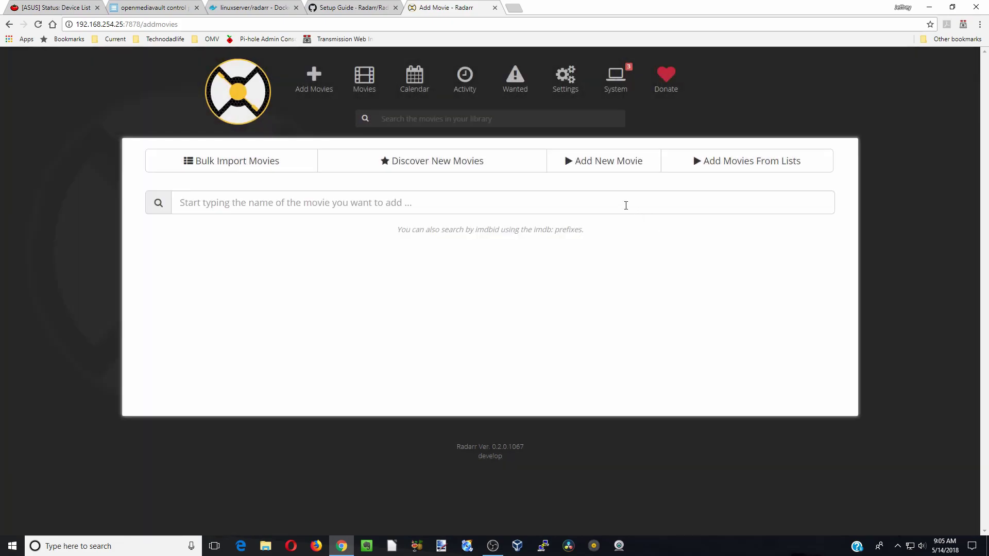
Step: Browse Discover New Movies for Popular and Upcoming titles, then go back to Add New Movie
{"action": "left_click", "coordinate": [464, 170]}
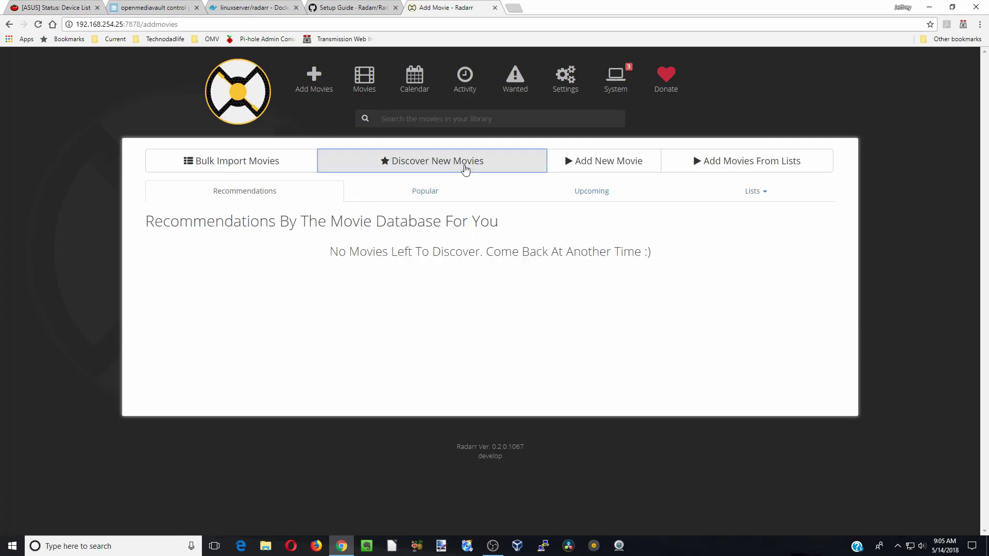
{"action": "left_click", "coordinate": [433, 198]}
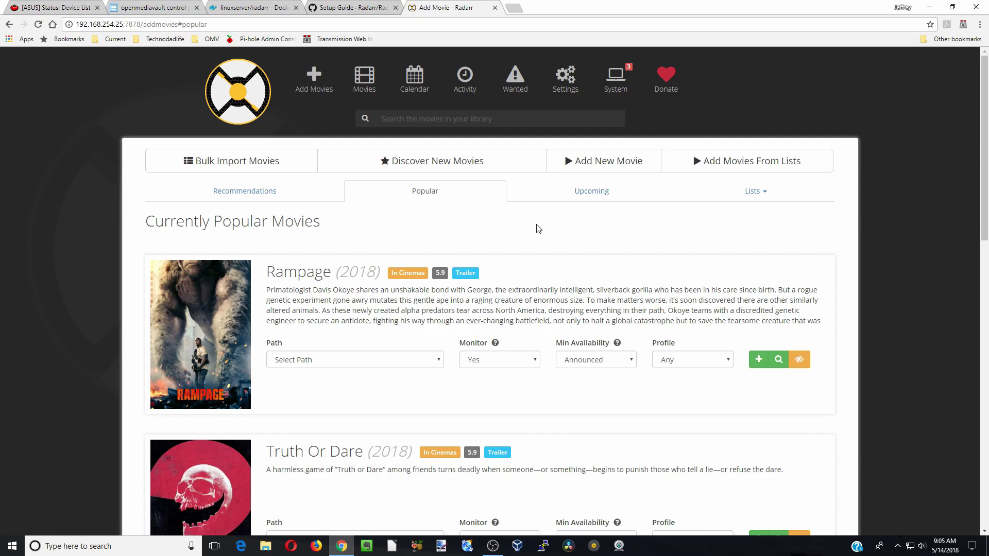
{"action": "left_click", "coordinate": [591, 193]}
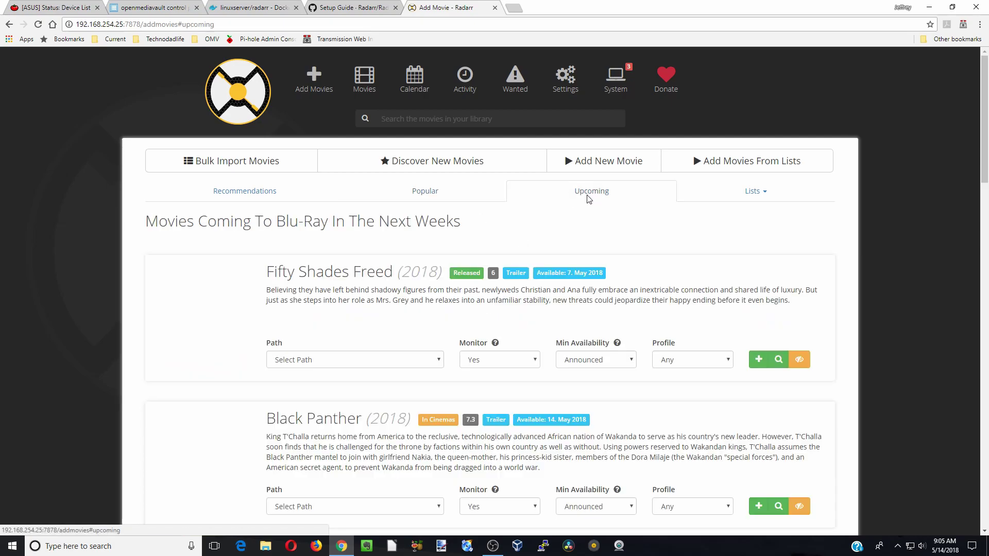
{"action": "left_click", "coordinate": [638, 164]}
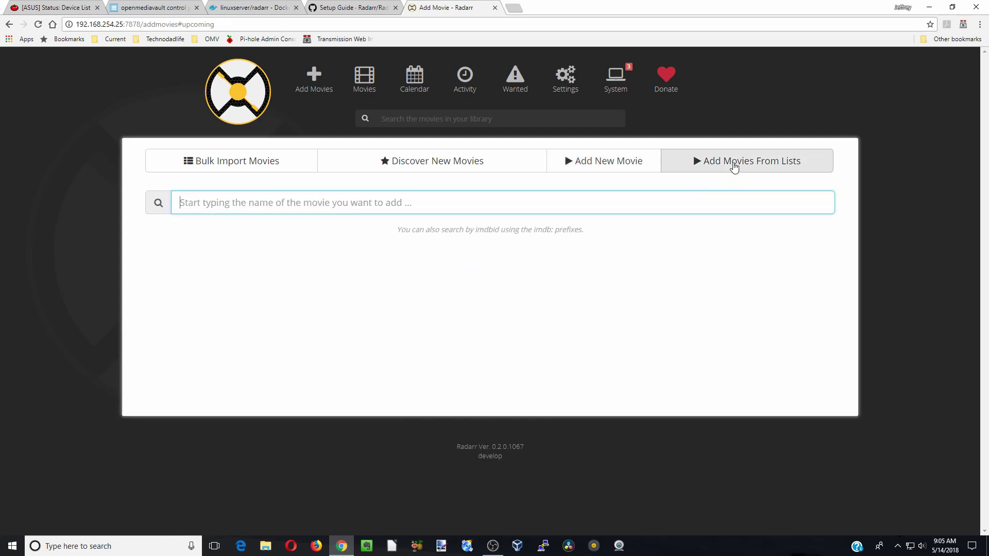
Step: In Media Management, set Rename Movies, Replace Spaces and Ignore Deleted Movies to Yes
{"action": "left_click", "coordinate": [372, 86]}
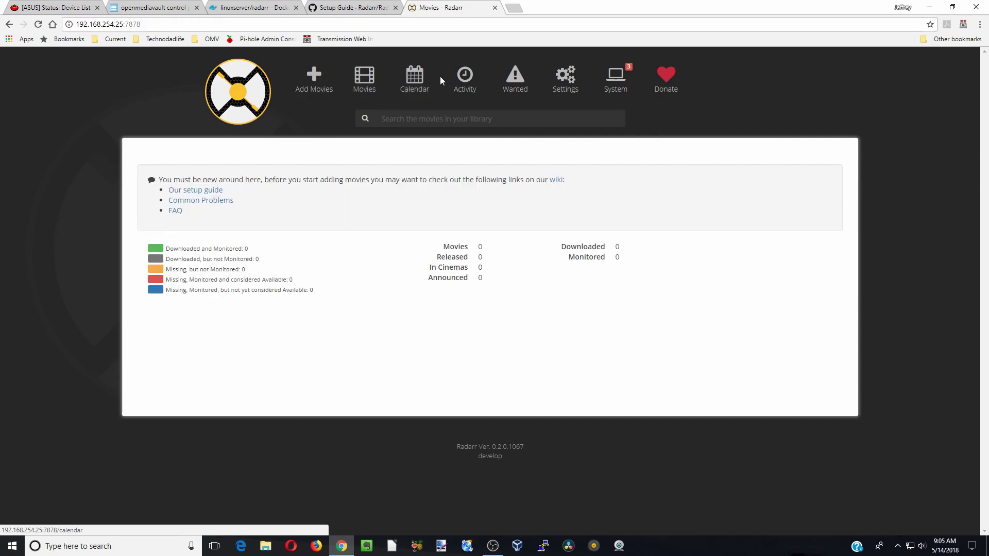
{"action": "left_click", "coordinate": [575, 83]}
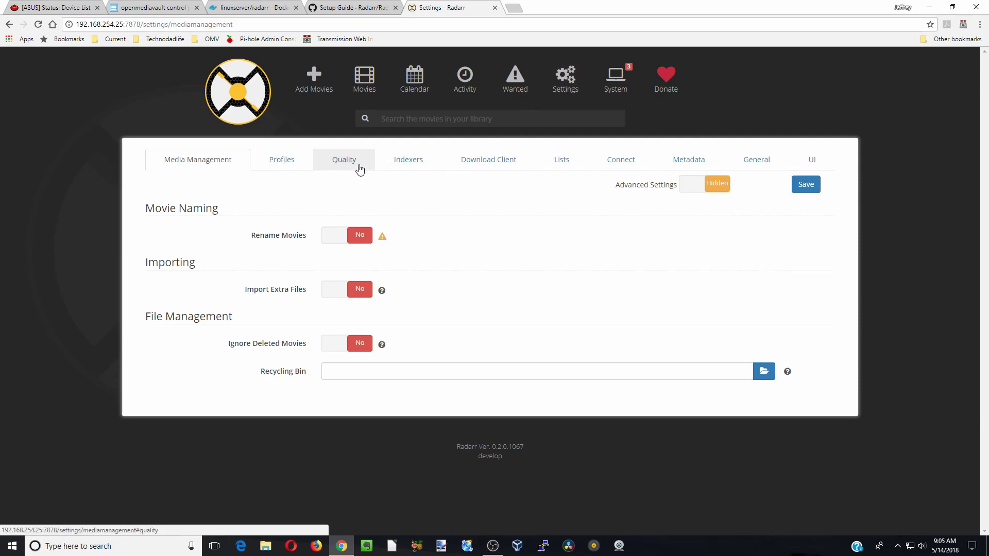
{"action": "left_click", "coordinate": [332, 236]}
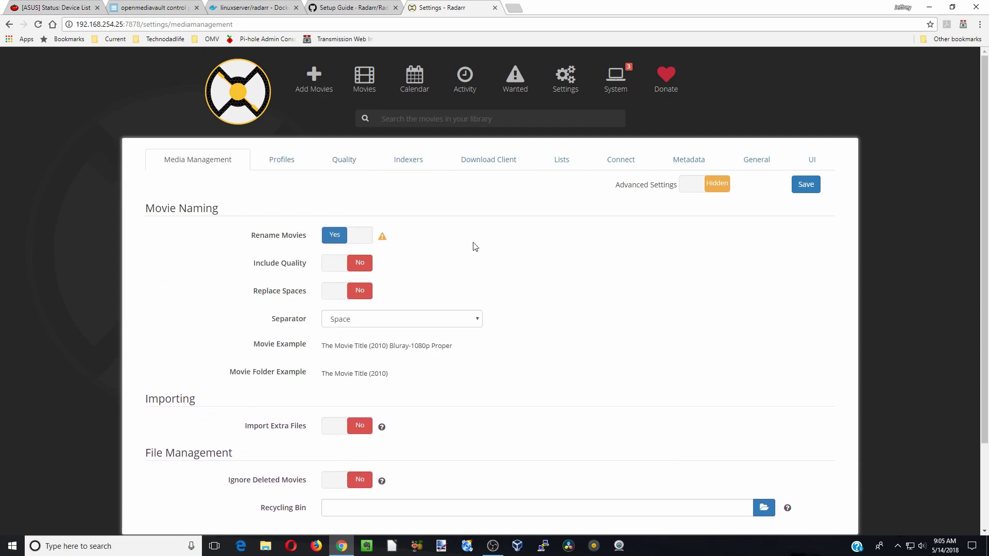
{"action": "scroll", "coordinate": [507, 250], "scroll_direction": "down", "scroll_amount": 1}
{"action": "scroll", "coordinate": [508, 250], "scroll_direction": "down", "scroll_amount": 1}
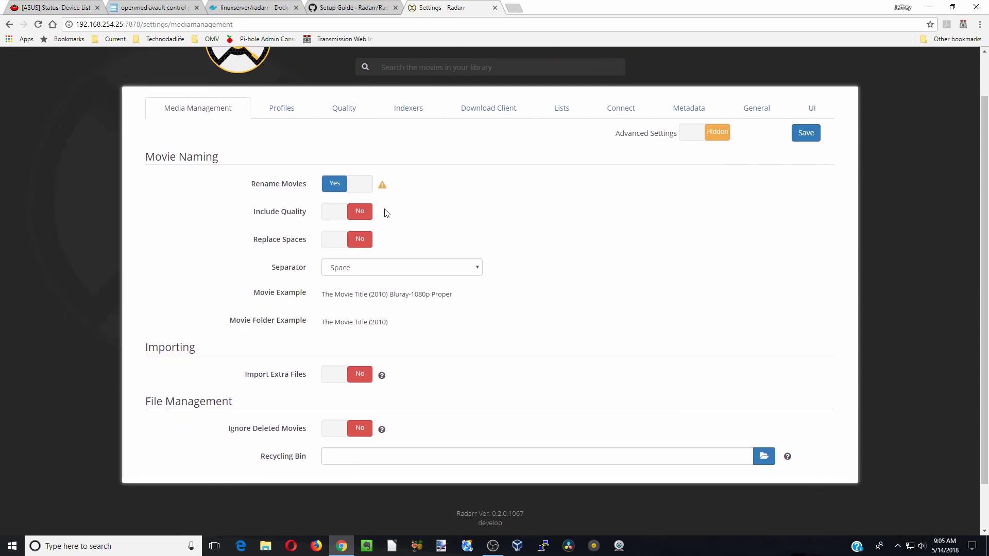
{"action": "left_click", "coordinate": [336, 242]}
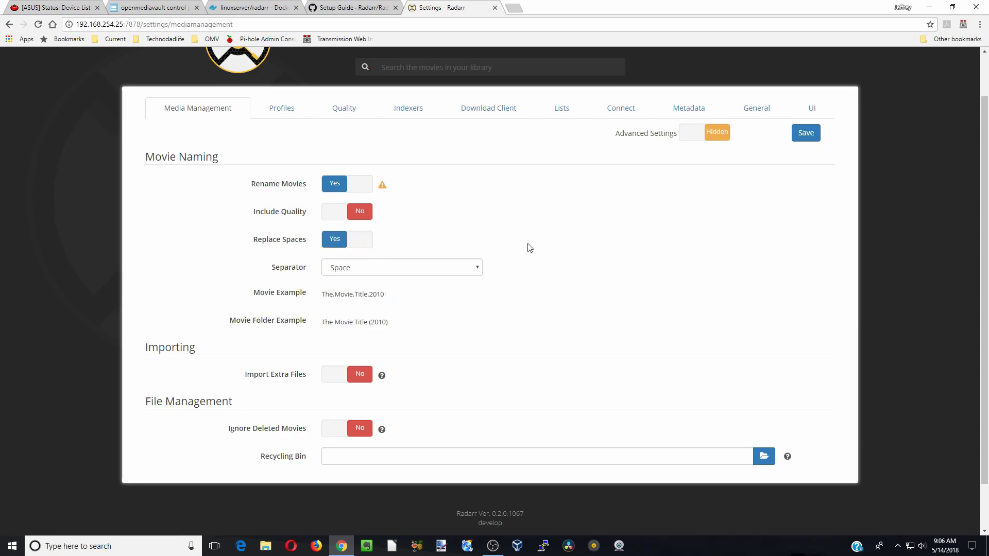
{"action": "scroll", "coordinate": [529, 248], "scroll_direction": "down", "scroll_amount": 1}
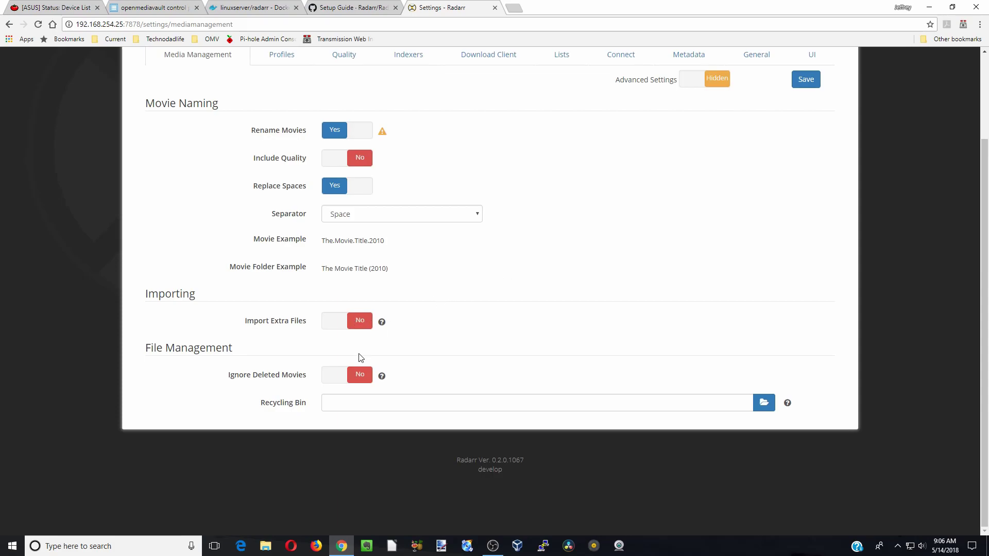
{"action": "left_click", "coordinate": [336, 378]}
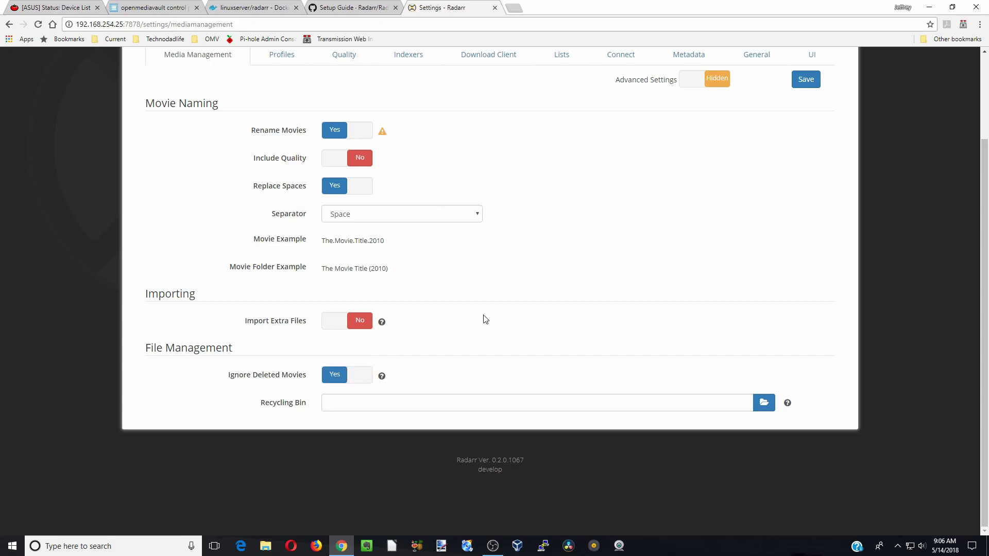
{"action": "scroll", "coordinate": [485, 319], "scroll_direction": "up", "scroll_amount": 1}
Step: Untick WORKPRINT, CAM, TELESYNC, TELECINE, REGIONAL, DVDSCR, DVD-R and SDTV in the profile, then save
{"action": "left_click", "coordinate": [292, 111]}
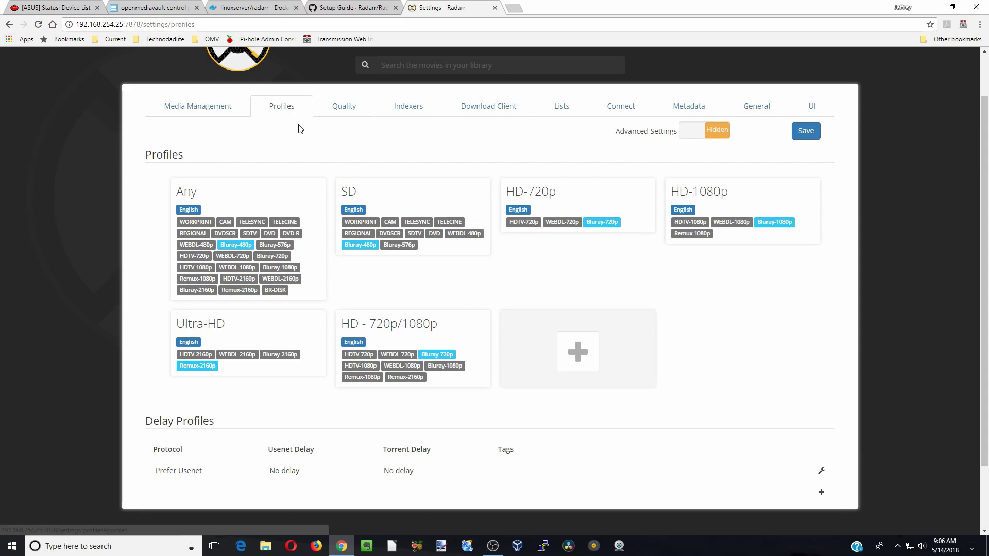
{"action": "left_click", "coordinate": [266, 205]}
{"action": "scroll", "coordinate": [350, 213], "scroll_direction": "down", "scroll_amount": 2}
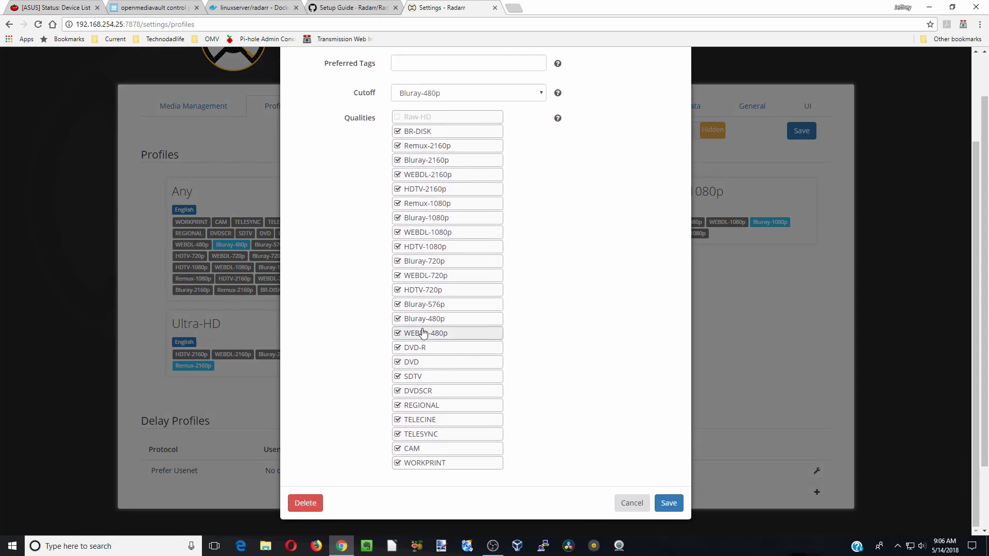
{"action": "left_click", "coordinate": [399, 463]}
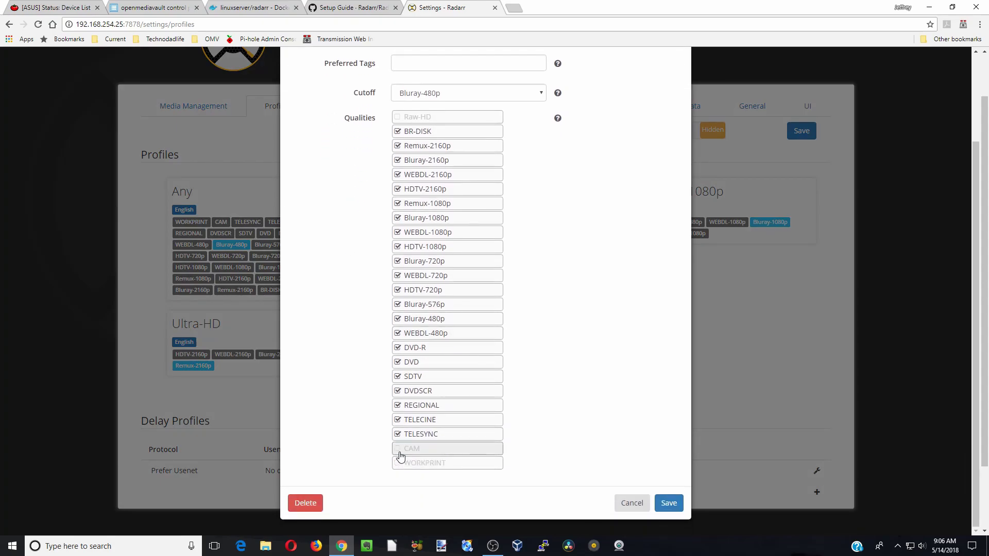
{"action": "left_click", "coordinate": [398, 449]}
{"action": "left_click", "coordinate": [398, 434]}
{"action": "left_click", "coordinate": [398, 419]}
{"action": "left_click", "coordinate": [399, 405]}
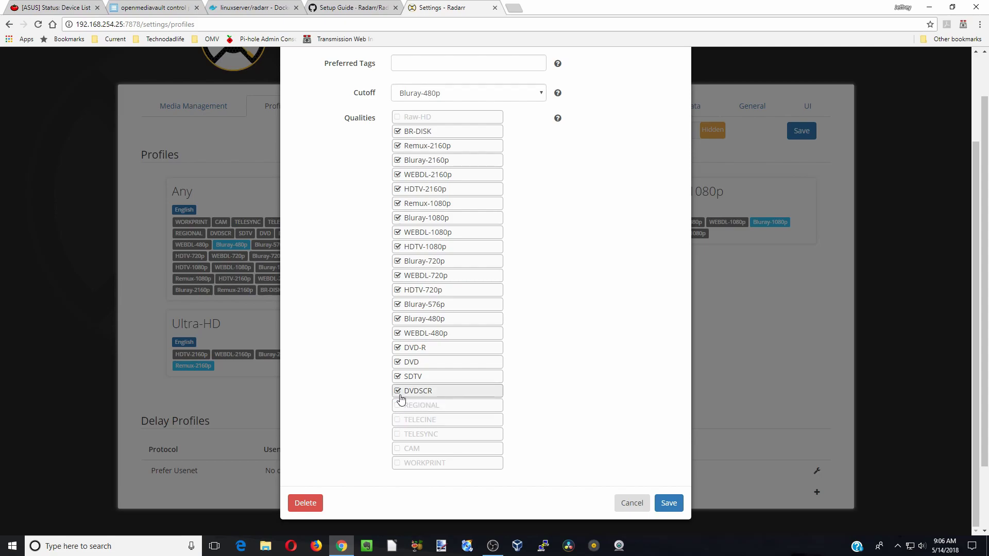
{"action": "left_click", "coordinate": [398, 391]}
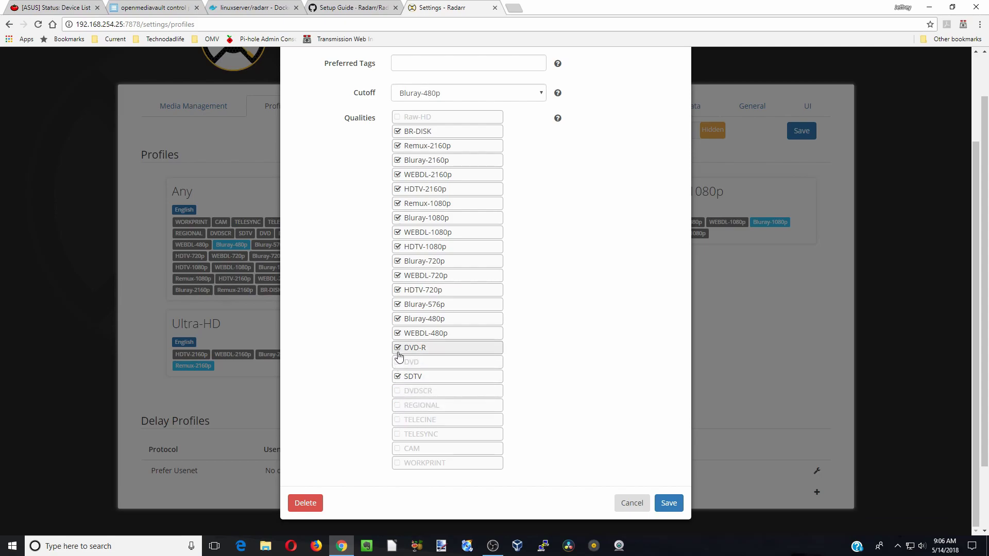
{"action": "left_click", "coordinate": [398, 351]}
{"action": "left_click", "coordinate": [398, 377]}
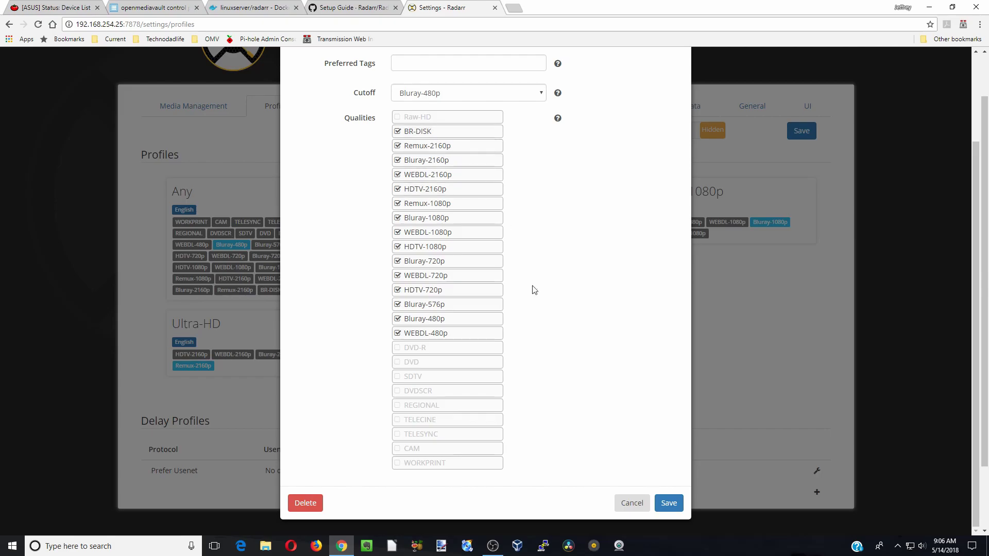
{"action": "left_click", "coordinate": [669, 503]}
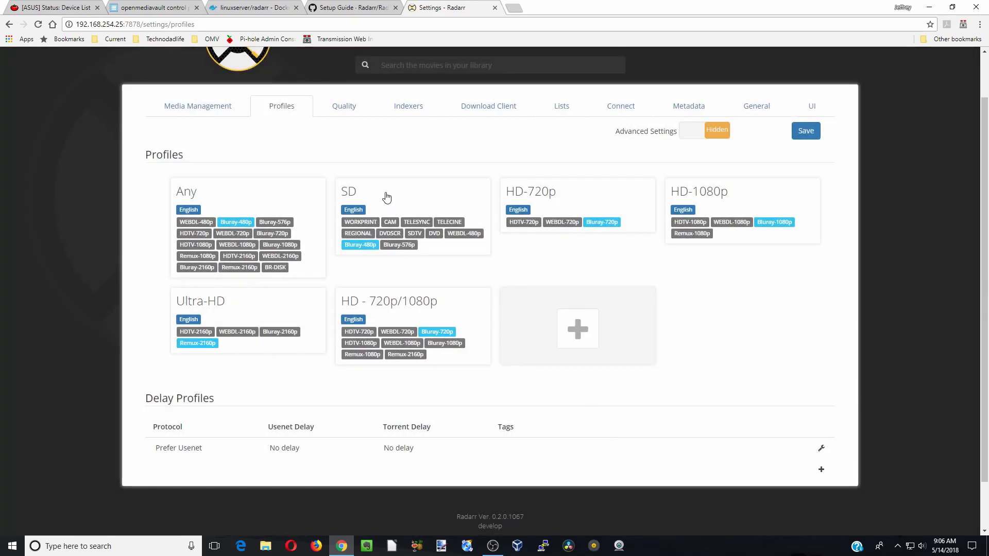
Step: Untick WORKPRINT, CAM, TELESYNC, TELECINE, REGIONAL, DVDSCR, SDTV and DVD in the SD profile, then save
{"action": "left_click", "coordinate": [386, 197]}
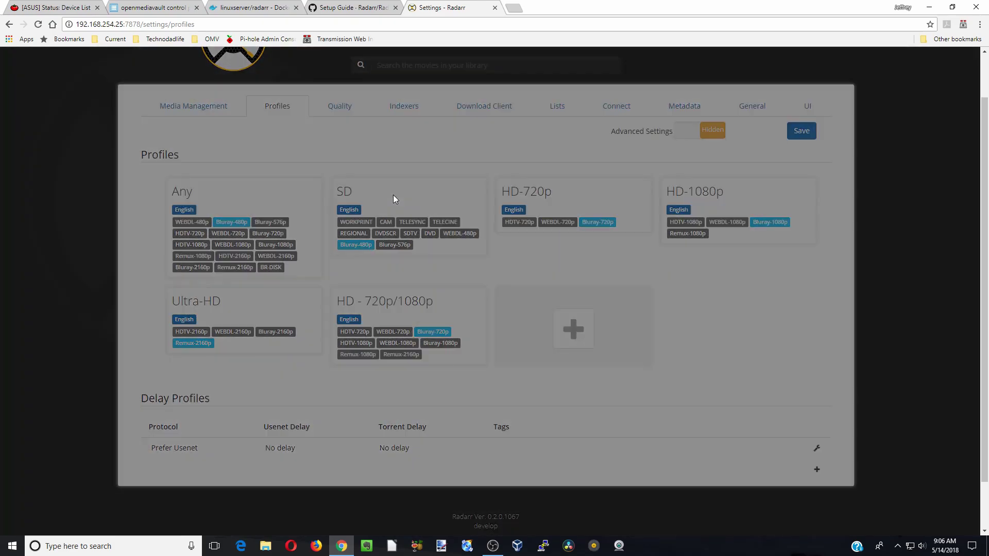
{"action": "scroll", "coordinate": [510, 382], "scroll_direction": "down", "scroll_amount": 2}
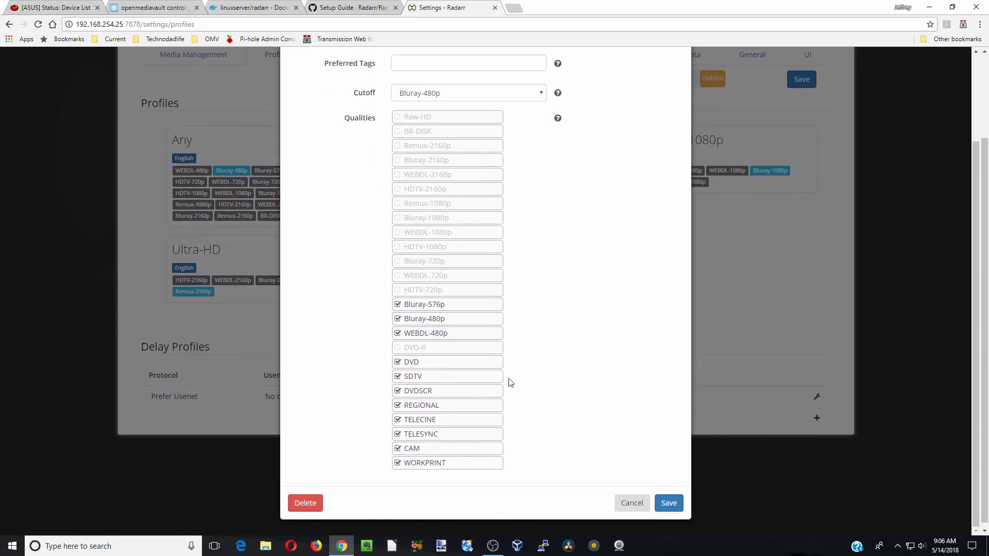
{"action": "left_click", "coordinate": [402, 463]}
{"action": "left_click", "coordinate": [401, 449]}
{"action": "left_click", "coordinate": [399, 434]}
{"action": "left_click", "coordinate": [398, 420]}
{"action": "left_click", "coordinate": [397, 405]}
{"action": "left_click", "coordinate": [398, 393]}
{"action": "left_click", "coordinate": [399, 377]}
{"action": "left_click", "coordinate": [399, 363]}
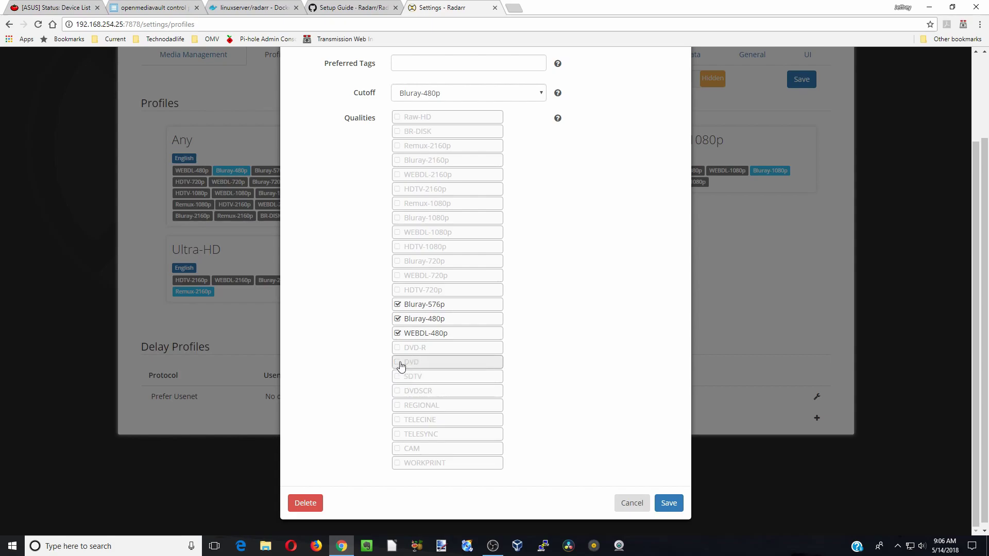
{"action": "left_click", "coordinate": [669, 503]}
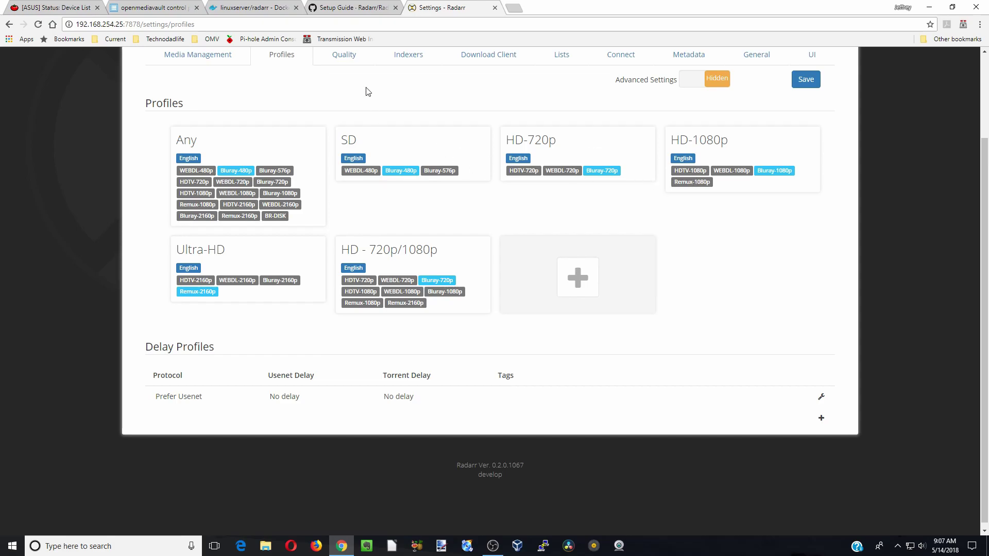
Step: Drag the max size limits down to a few GB for WORKPRINT through SDTV and the next two qualities
{"action": "left_click", "coordinate": [346, 61]}
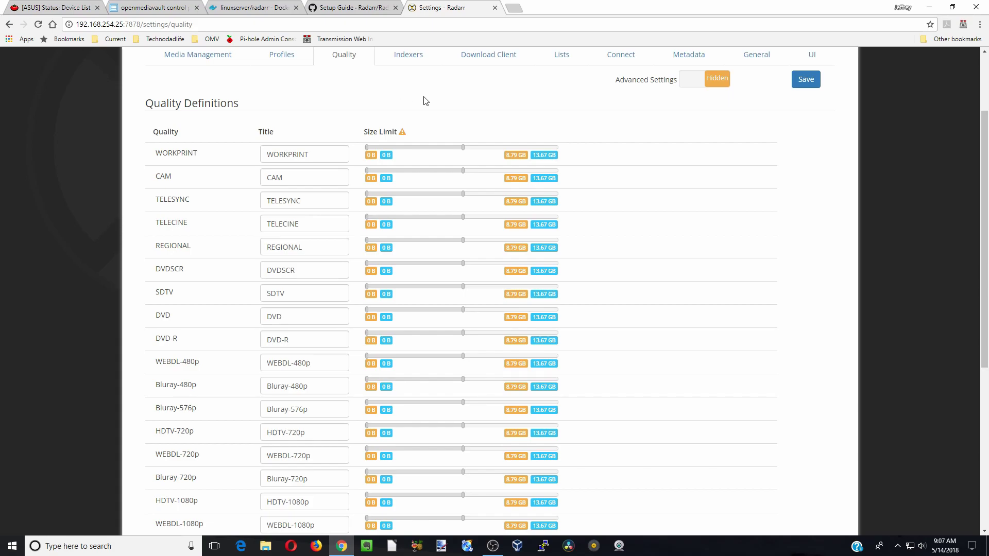
{"action": "scroll", "coordinate": [644, 250], "scroll_direction": "down", "scroll_amount": 2}
{"action": "scroll", "coordinate": [644, 250], "scroll_direction": "up", "scroll_amount": 1}
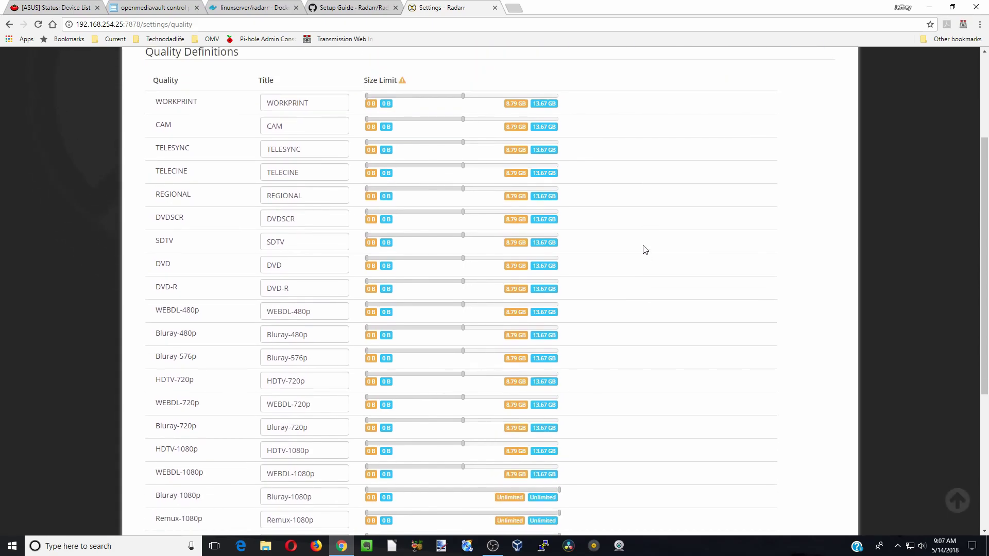
{"action": "left_click_drag", "start_coordinate": [463, 97], "coordinate": [383, 99]}
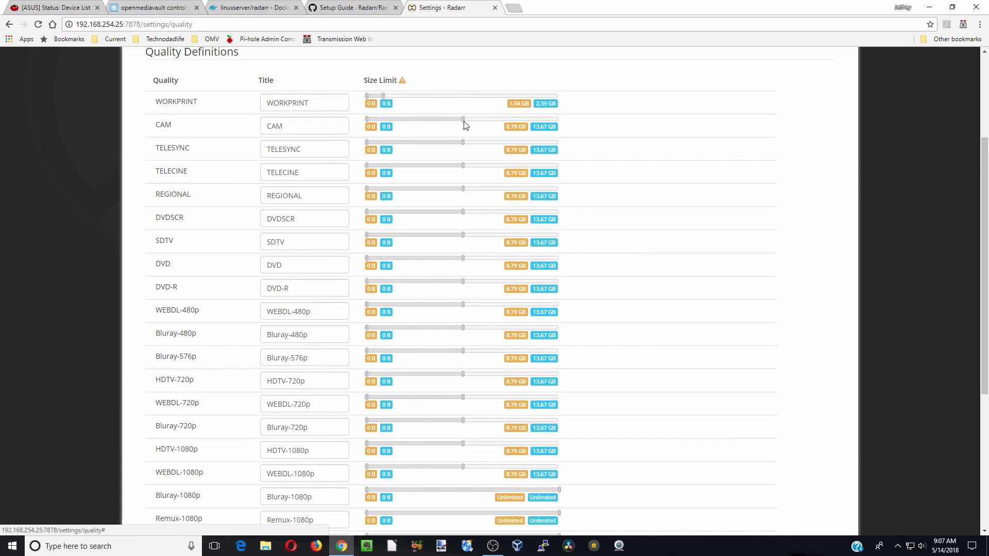
{"action": "left_click_drag", "start_coordinate": [463, 119], "coordinate": [380, 120]}
{"action": "left_click_drag", "start_coordinate": [463, 144], "coordinate": [384, 147]}
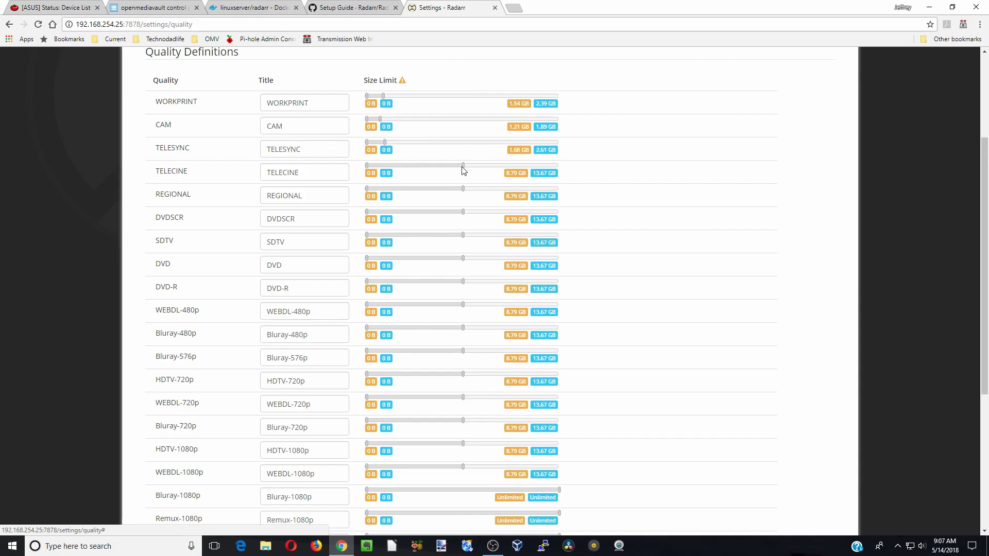
{"action": "left_click_drag", "start_coordinate": [463, 165], "coordinate": [389, 166]}
{"action": "left_click_drag", "start_coordinate": [463, 189], "coordinate": [388, 190]}
{"action": "left_click_drag", "start_coordinate": [463, 212], "coordinate": [389, 213]}
{"action": "left_click_drag", "start_coordinate": [464, 235], "coordinate": [388, 242]}
{"action": "left_click_drag", "start_coordinate": [463, 259], "coordinate": [389, 261]}
{"action": "left_click_drag", "start_coordinate": [463, 281], "coordinate": [390, 282]}
Step: Lower the max size limits for WEBDL-480p through WEBDL-1080p, then go to Indexers
{"action": "scroll", "coordinate": [775, 251], "scroll_direction": "down", "scroll_amount": 3}
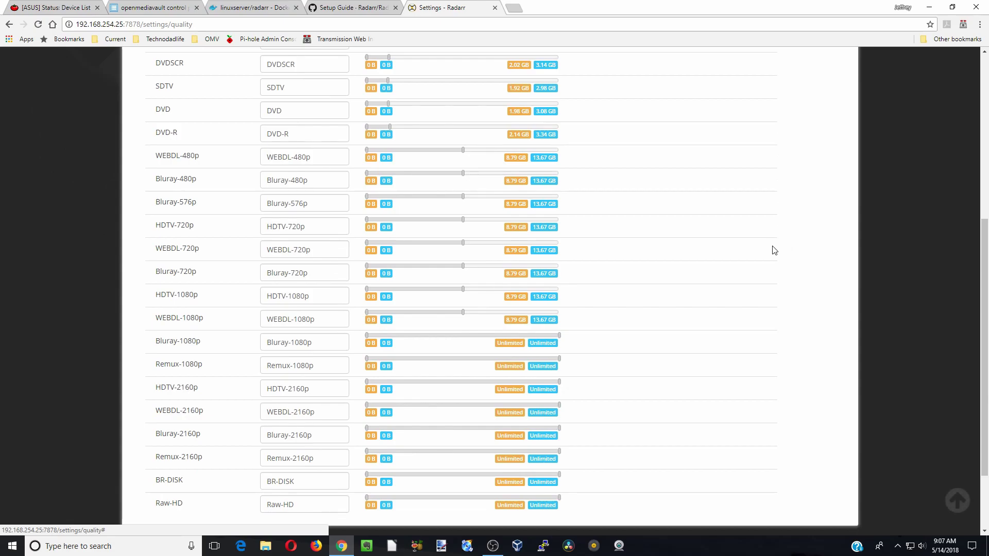
{"action": "scroll", "coordinate": [768, 232], "scroll_direction": "down", "scroll_amount": 1}
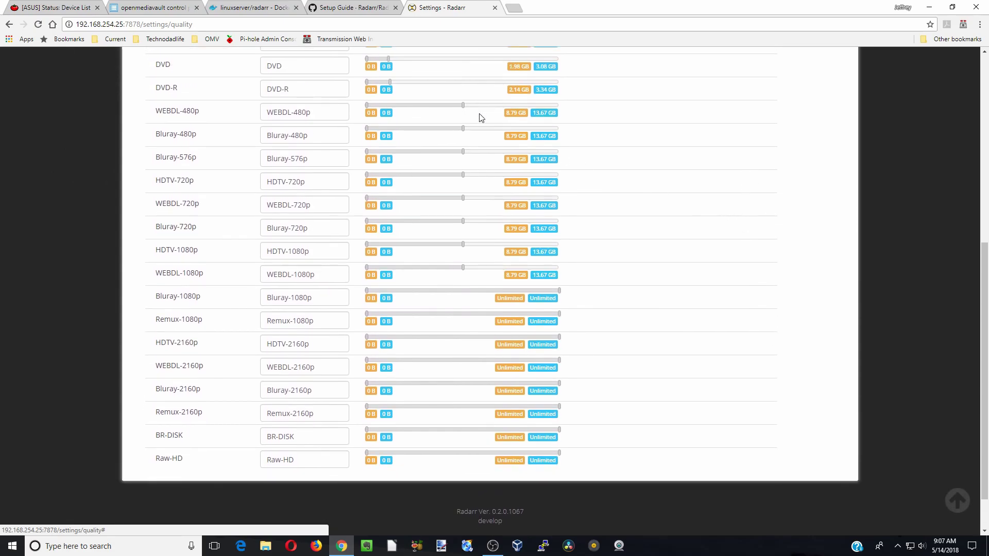
{"action": "left_click_drag", "start_coordinate": [462, 106], "coordinate": [390, 110]}
{"action": "left_click_drag", "start_coordinate": [463, 129], "coordinate": [391, 129]}
{"action": "left_click_drag", "start_coordinate": [463, 150], "coordinate": [392, 158]}
{"action": "left_click_drag", "start_coordinate": [464, 175], "coordinate": [393, 174]}
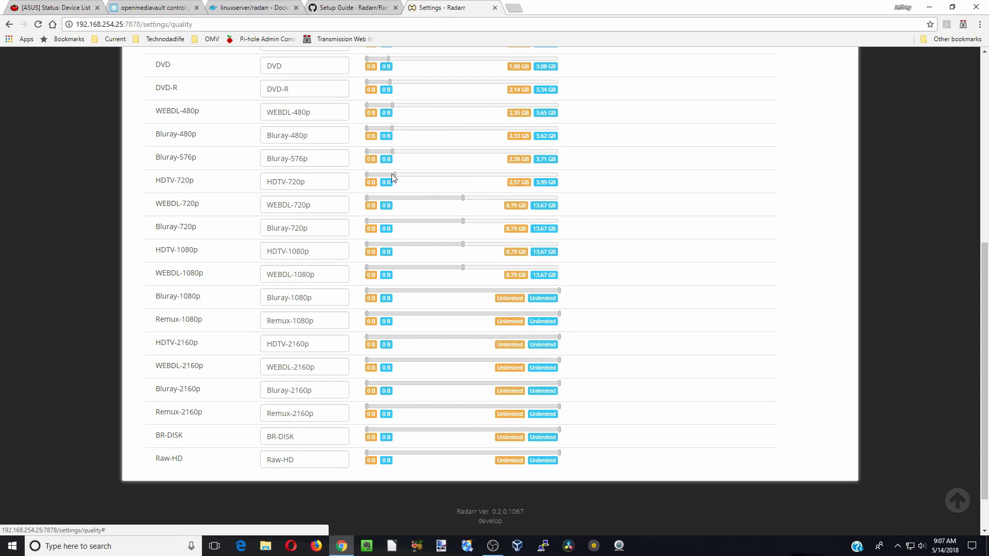
{"action": "left_click_drag", "start_coordinate": [464, 198], "coordinate": [394, 200]}
{"action": "left_click_drag", "start_coordinate": [463, 221], "coordinate": [394, 223]}
{"action": "left_click_drag", "start_coordinate": [463, 245], "coordinate": [394, 247]}
{"action": "left_click_drag", "start_coordinate": [464, 267], "coordinate": [396, 269]}
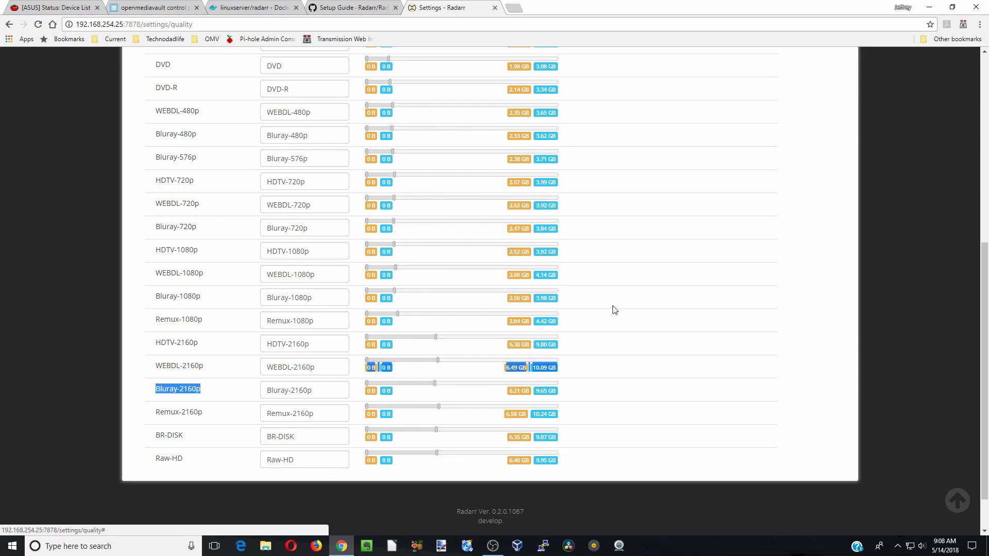
{"action": "scroll", "coordinate": [621, 310], "scroll_direction": "up", "scroll_amount": 5}
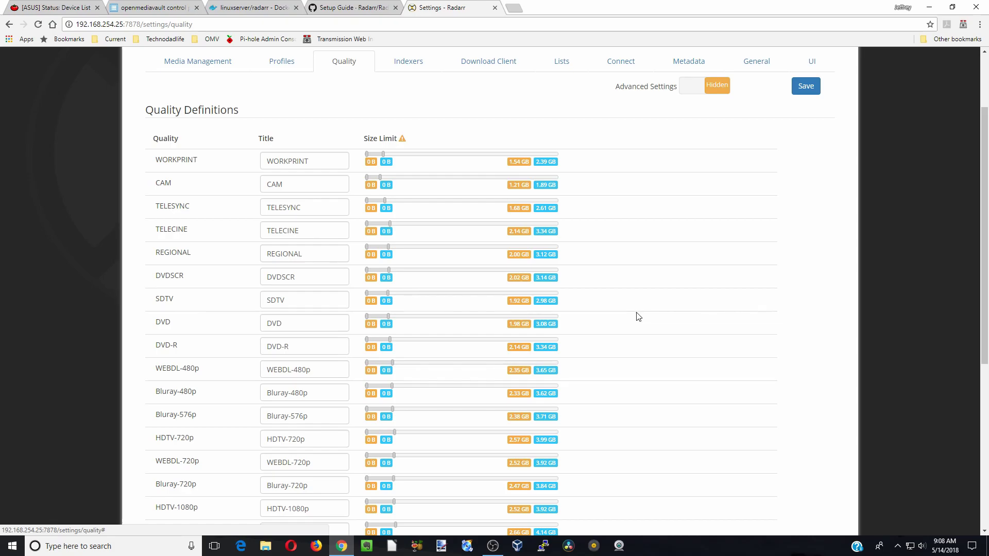
{"action": "left_click", "coordinate": [414, 66]}
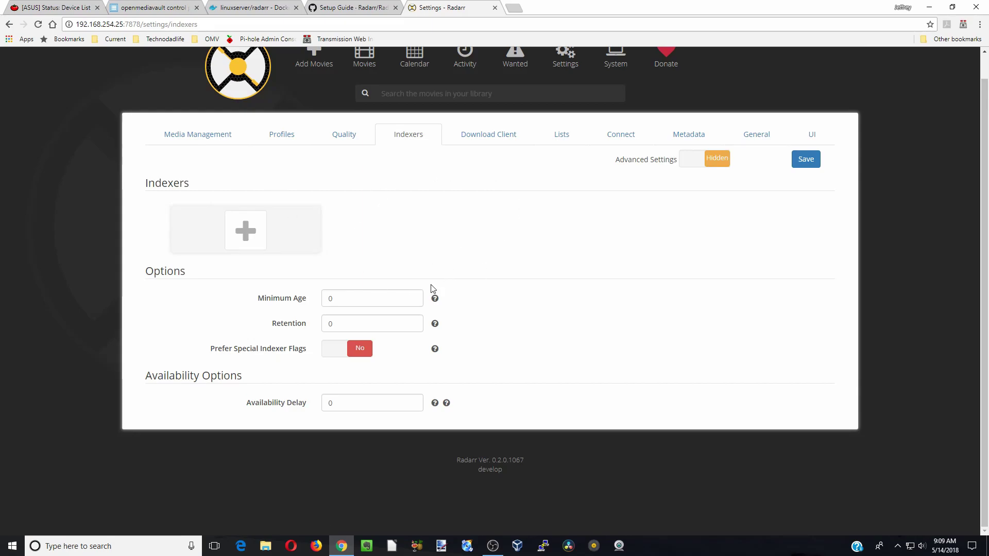
Step: Add a Transmission download client at localhost:9091, test the connection successfully, and save it
{"action": "left_click", "coordinate": [492, 141]}
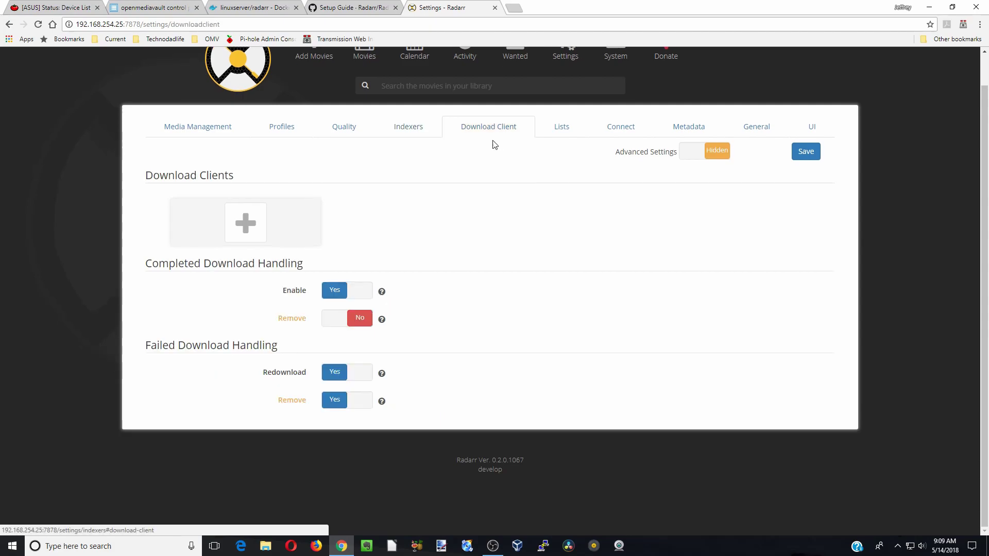
{"action": "left_click", "coordinate": [247, 223]}
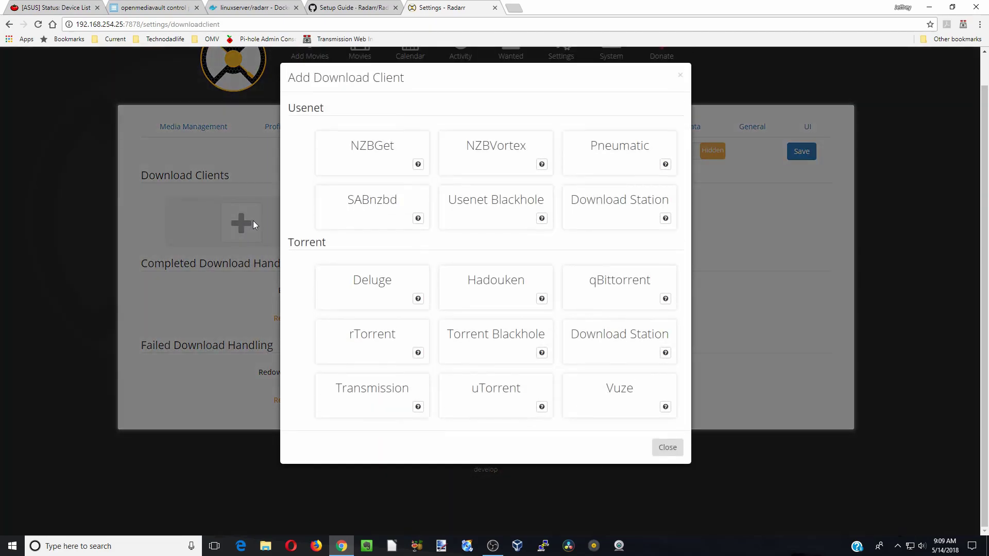
{"action": "left_click", "coordinate": [398, 402]}
{"action": "left_click", "coordinate": [440, 108]}
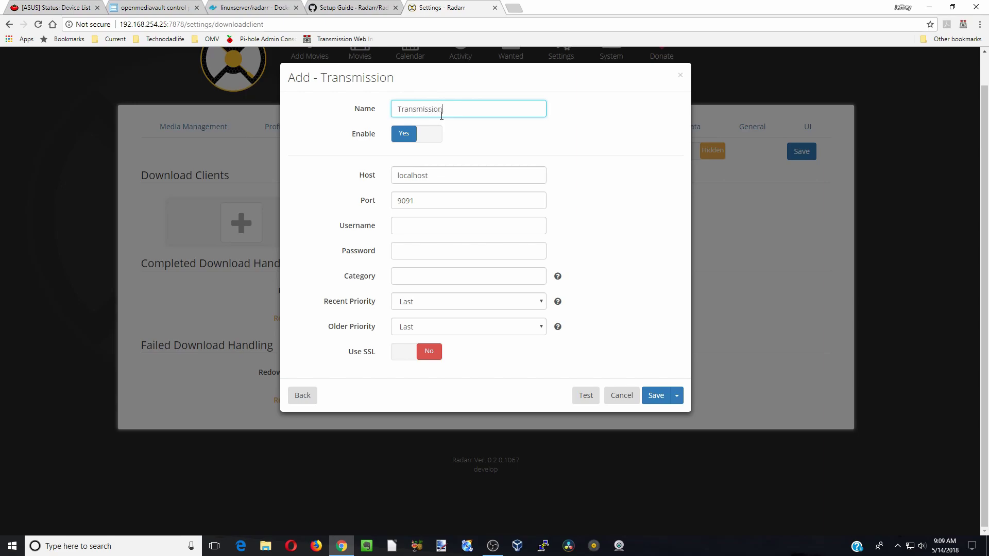
{"action": "left_click", "coordinate": [433, 226]}
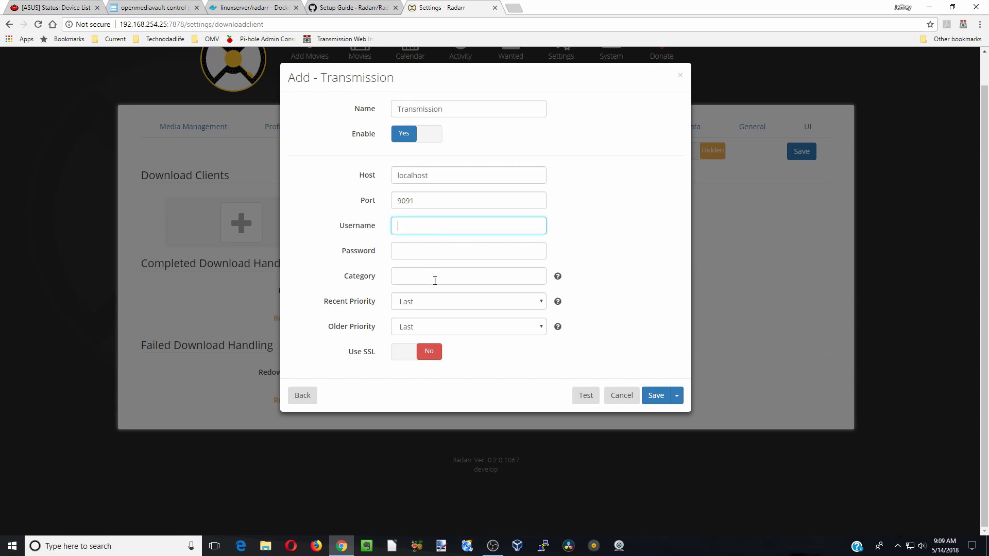
{"action": "left_click", "coordinate": [587, 398]}
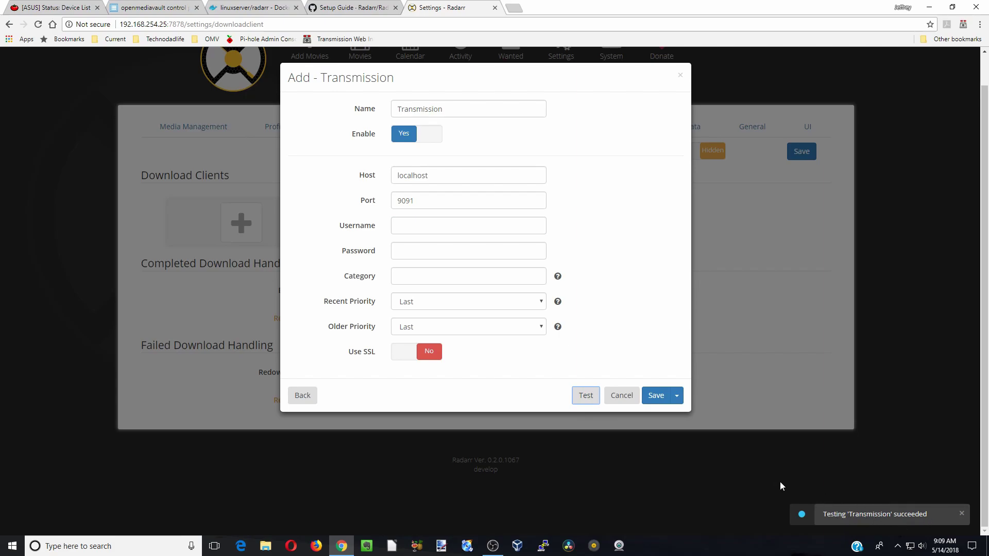
{"action": "left_click", "coordinate": [656, 405]}
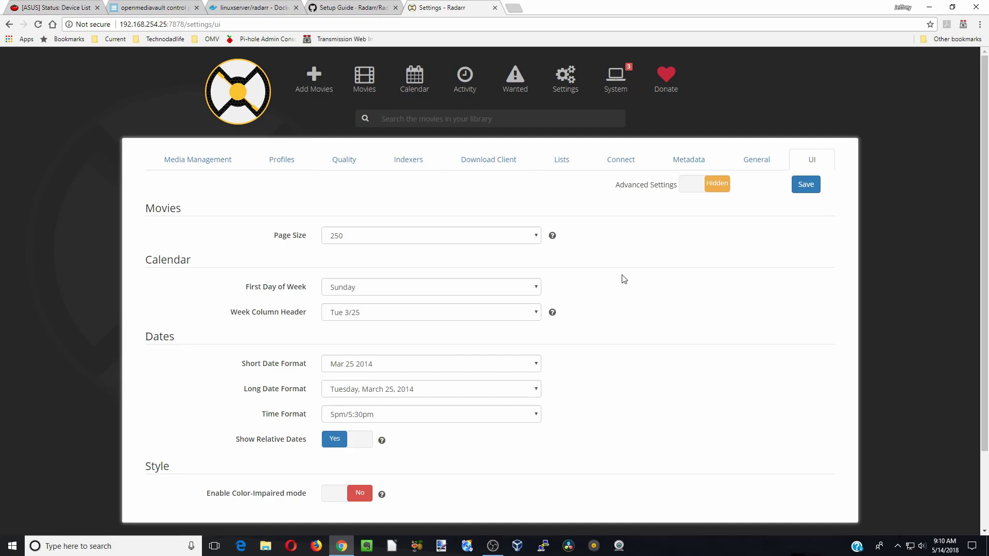
Step: Check the GitHub setup guide tab, then return to Radarr's empty Indexers settings
{"action": "left_click", "coordinate": [357, 10]}
{"action": "scroll", "coordinate": [441, 132], "scroll_direction": "up", "scroll_amount": 4}
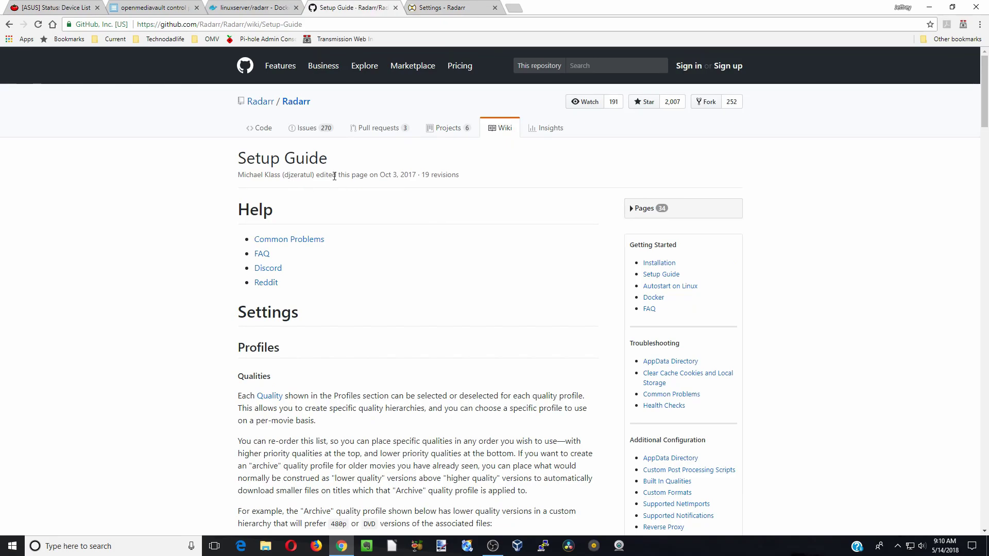
{"action": "left_click", "coordinate": [452, 10]}
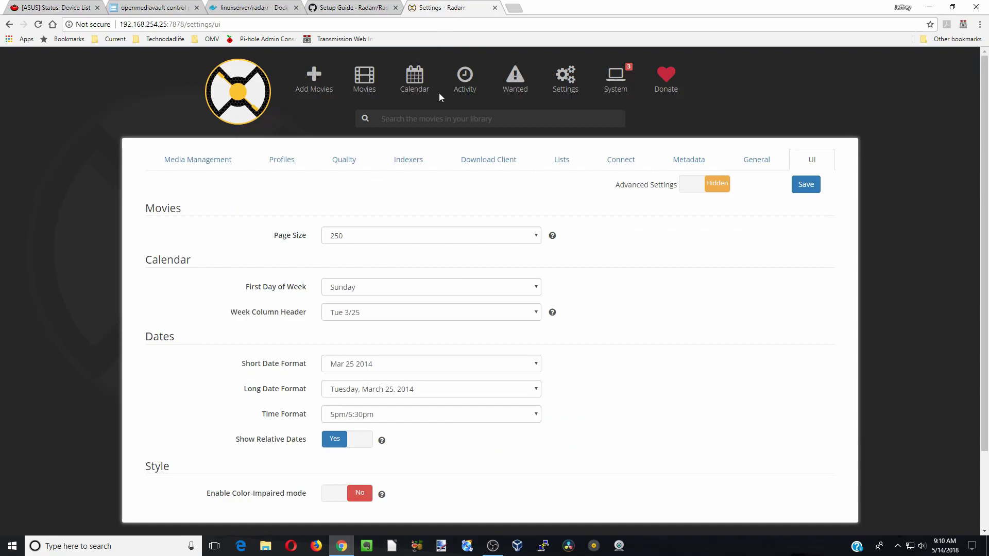
{"action": "left_click", "coordinate": [410, 162]}
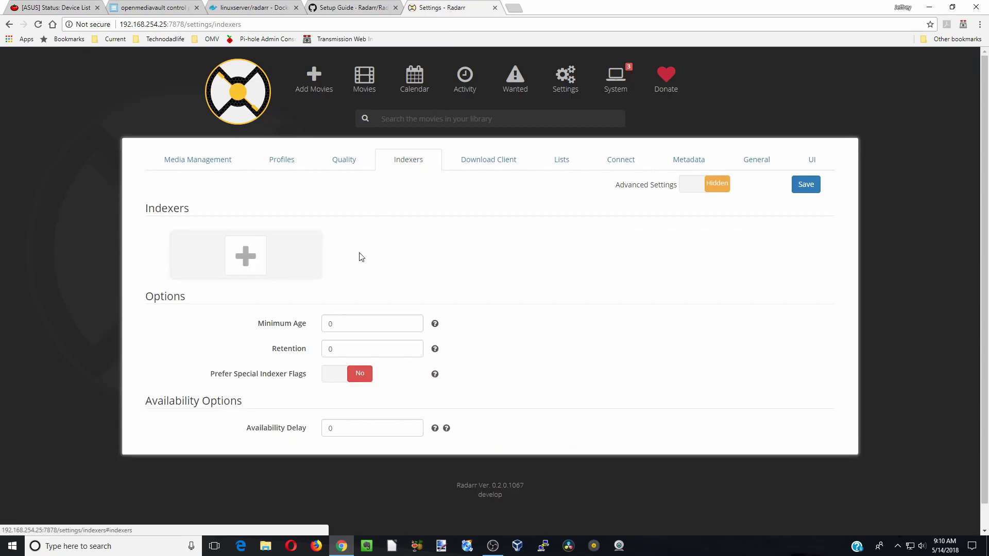